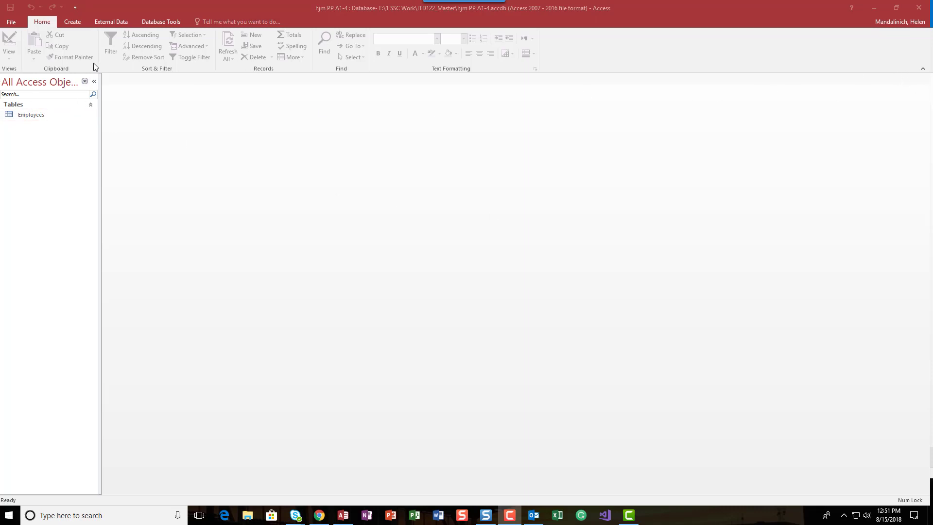
- Open the Employees table in Datasheet view for record entry
double_click(21, 116)
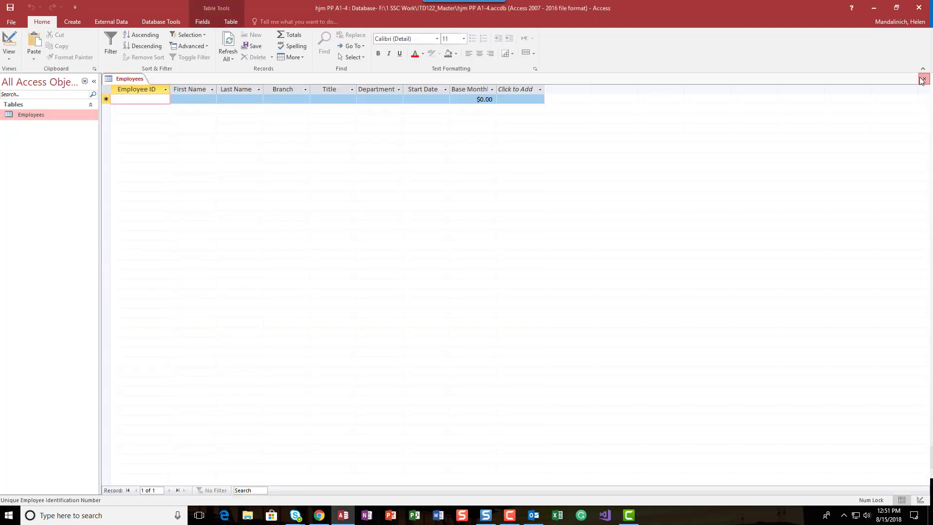
click(922, 79)
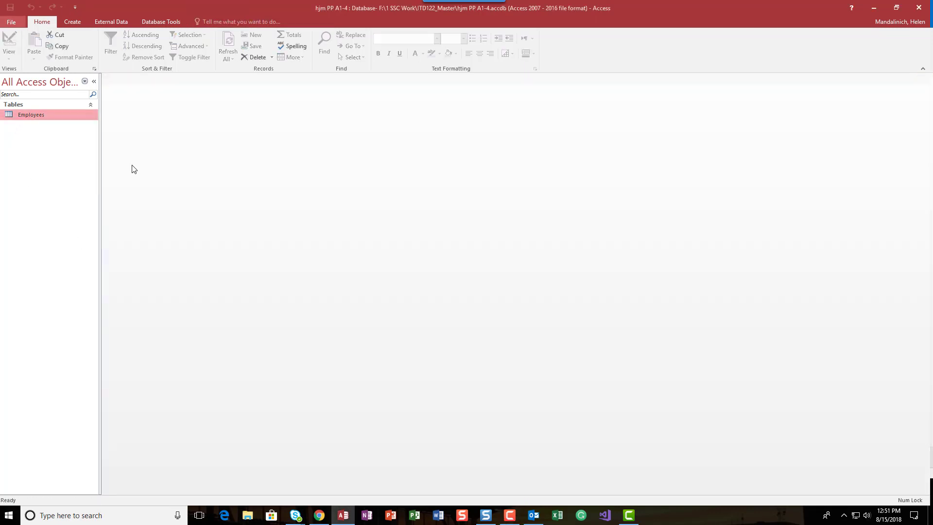
double_click(34, 117)
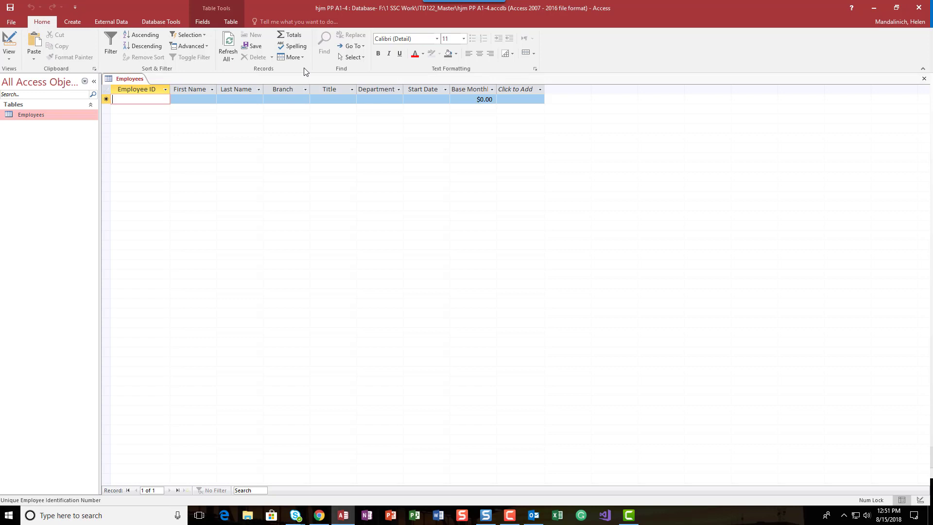
text(101)
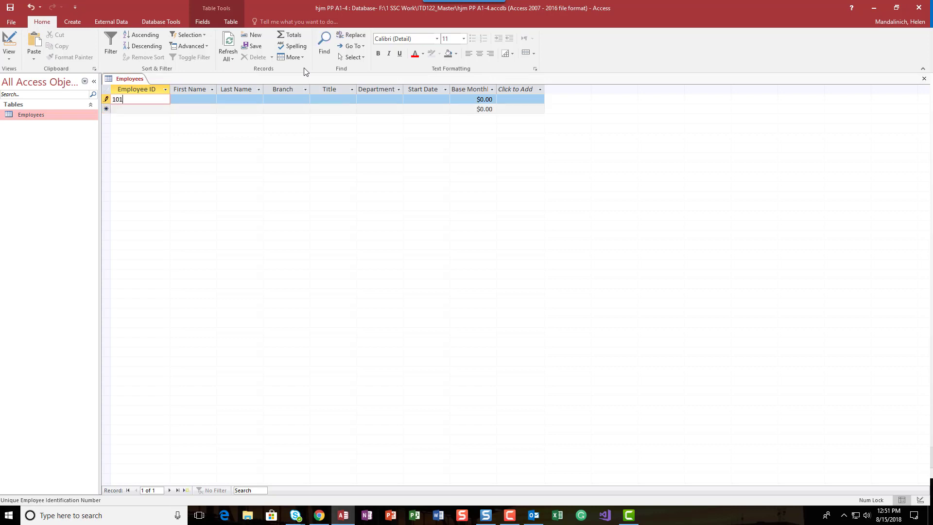
key(Tab)
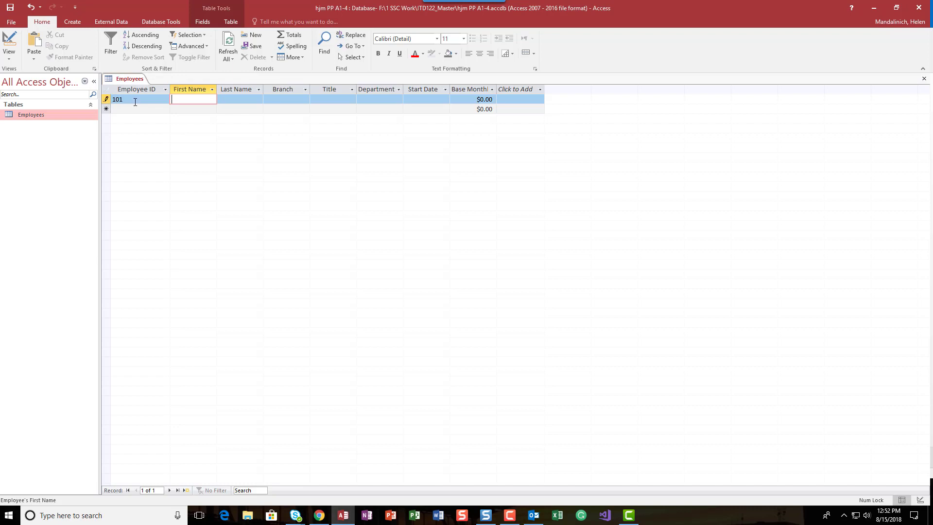
key(Escape)
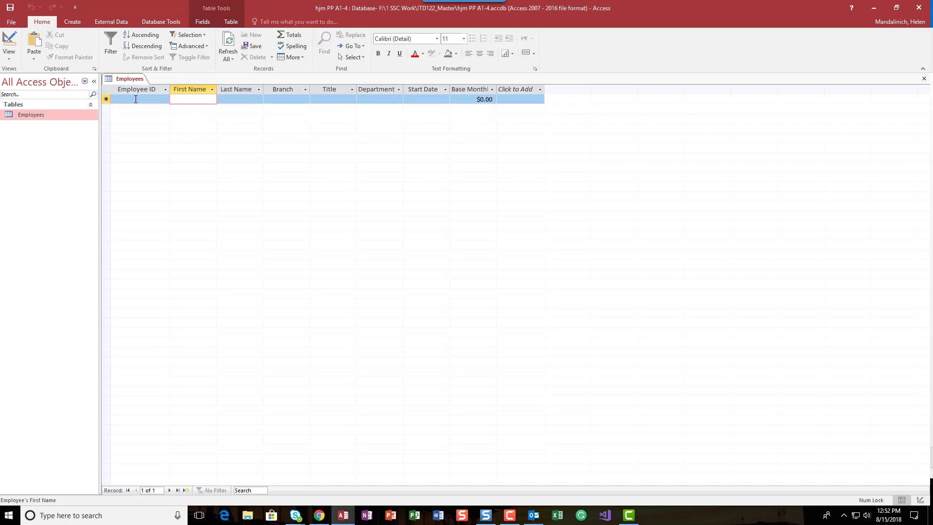
- Start the first record in the Employees table by entering the employee ID, first name and last name
click(135, 100)
text(10)
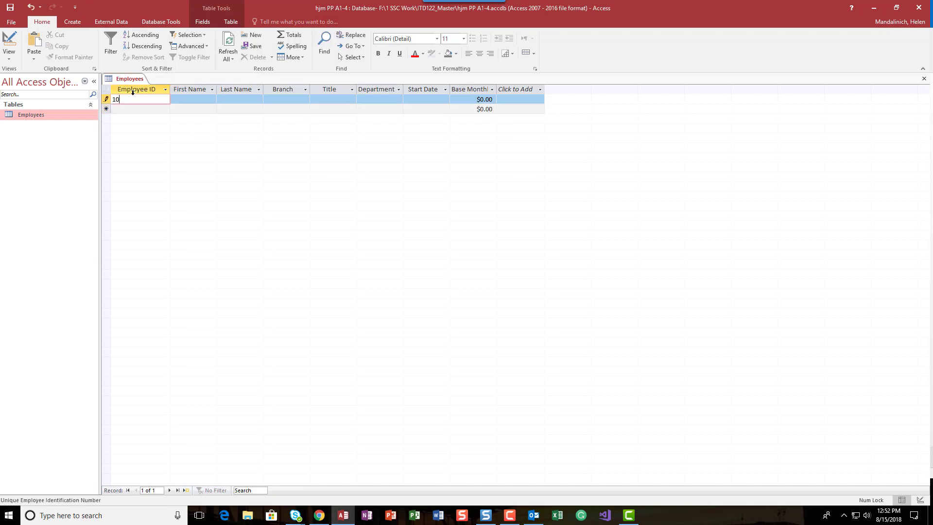
text(1)
key(Tab)
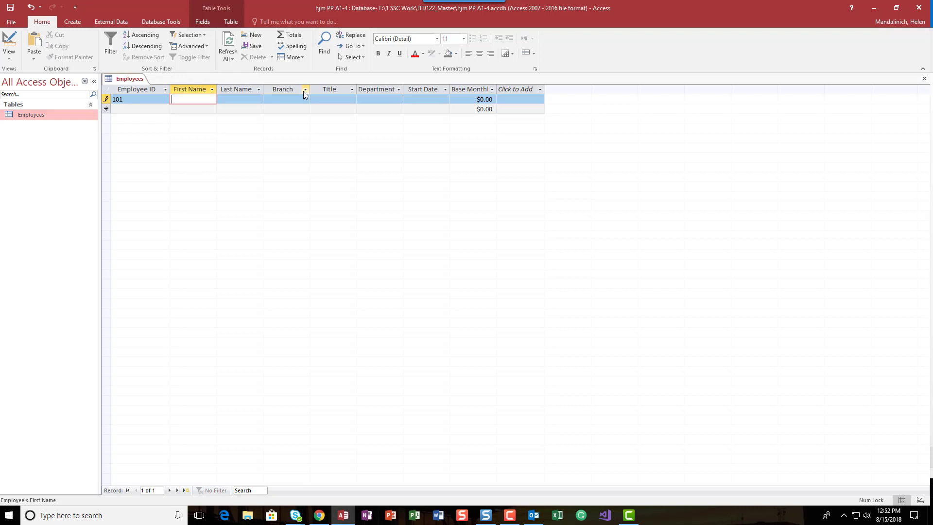
text(Bob)
key(Tab)
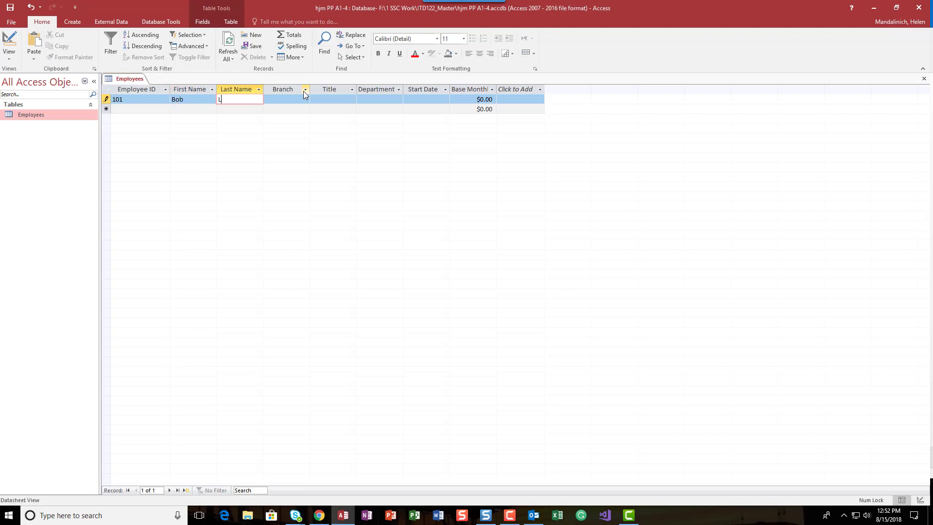
text(Lingle)
key(Tab)
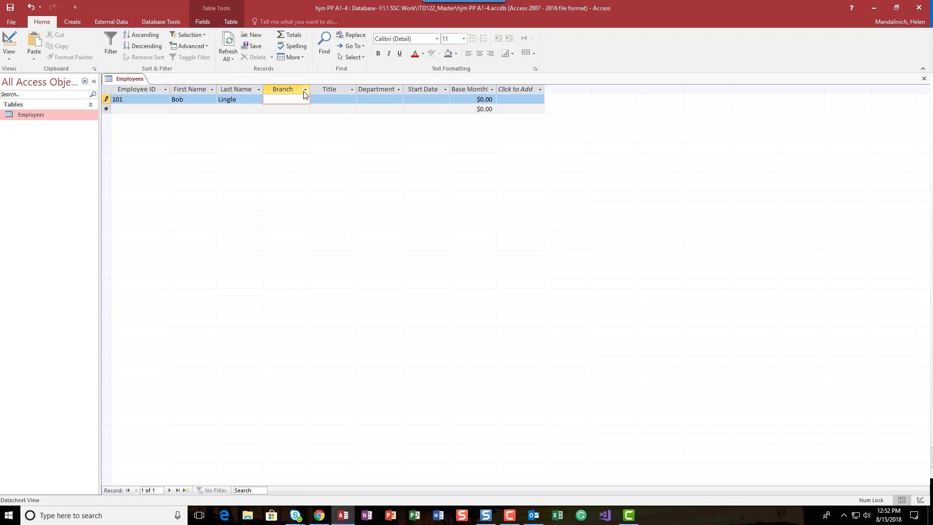
- Fill in the first employee's branch as Cameron Park, title as Chief Executive Officer and department as Administration
text(Cameron Park)
key(Tab)
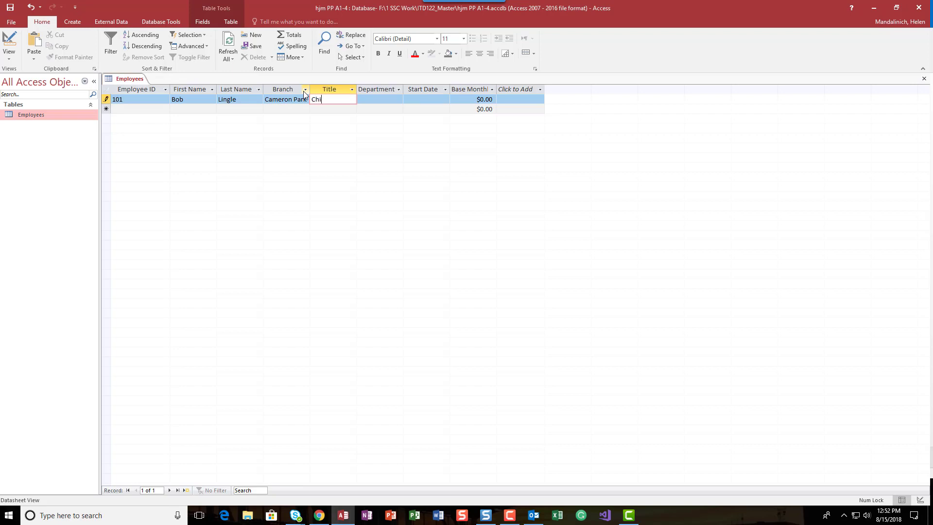
text(Chief Executive )
text(Officer)
key(Tab)
text(Admini)
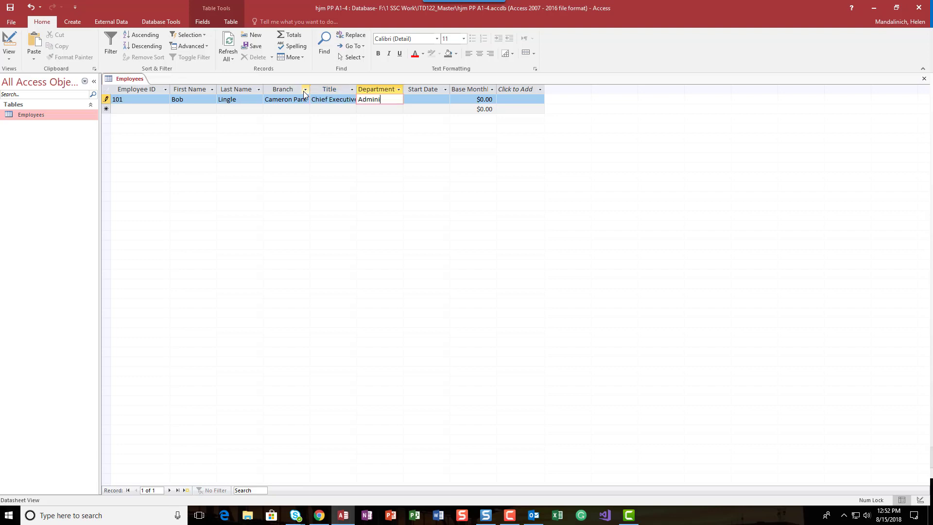
text(stration)
key(Tab)
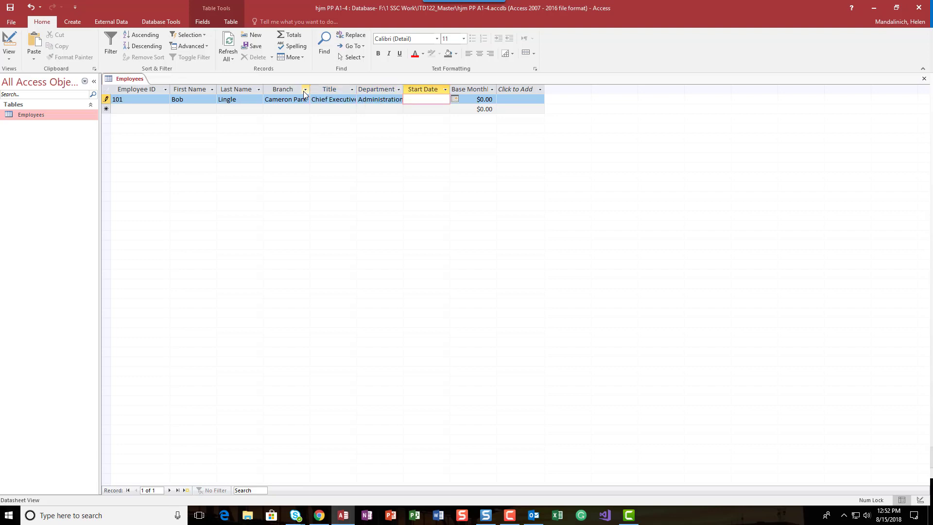
- Complete the first employee record with start date 1/1/2014 and a base monthly amount of 15000
text(1/1/2014)
key(Tab)
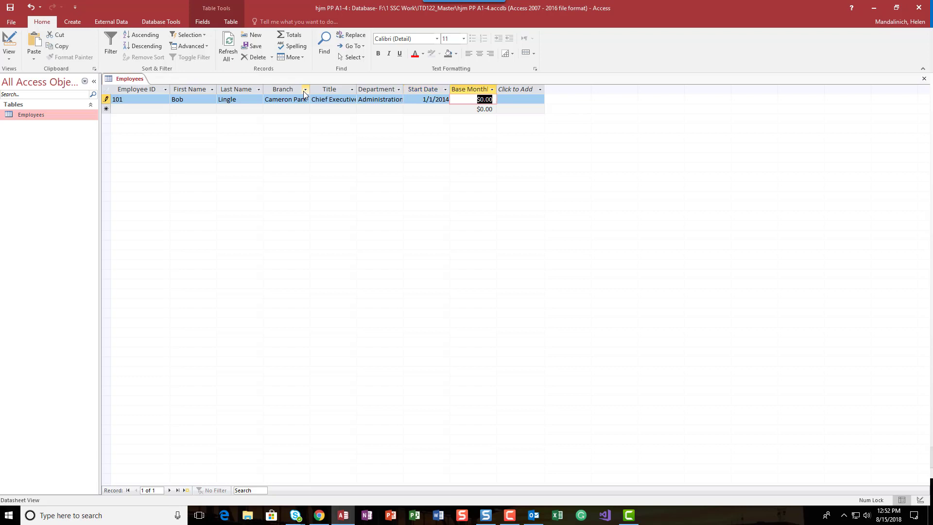
text(15000)
key(Tab)
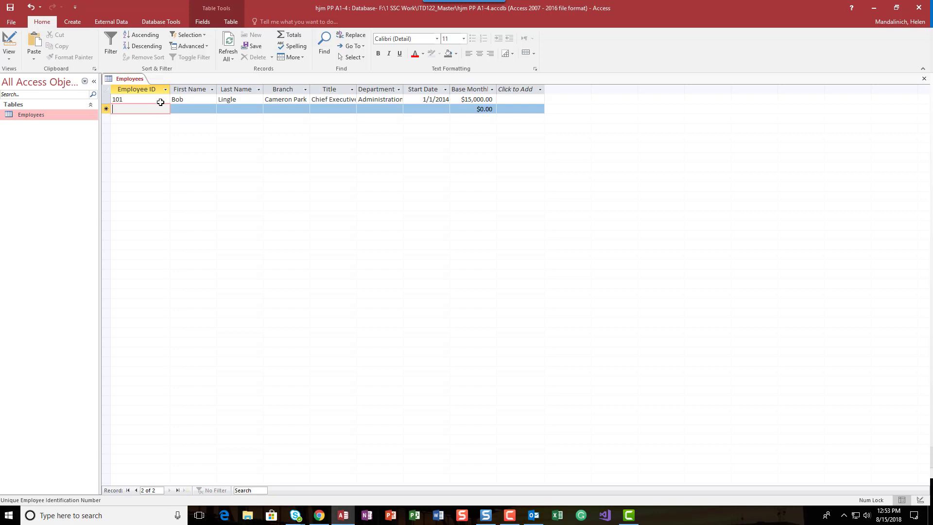
- Start the second employee record by entering the employee ID, first name and last name
text(102)
key(Tab)
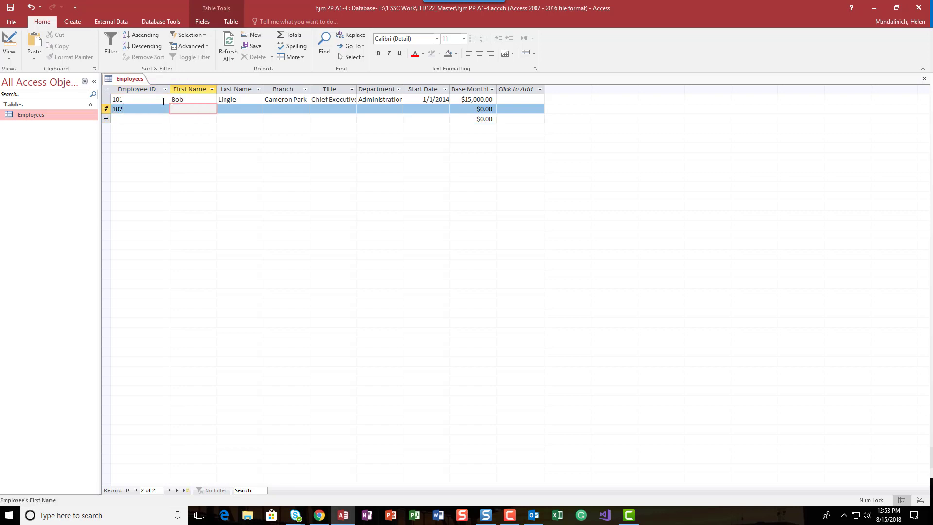
text(Lanita)
key(Tab)
text(McCartney)
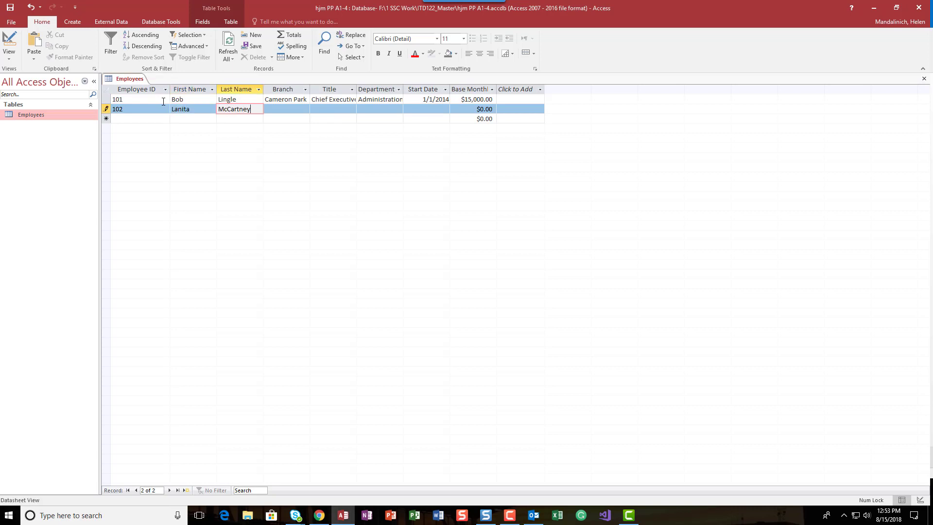
key(Tab)
- Fill in the second employee's branch as Cameron Park, title as Chief Operating Officer and department as Administration
text(C)
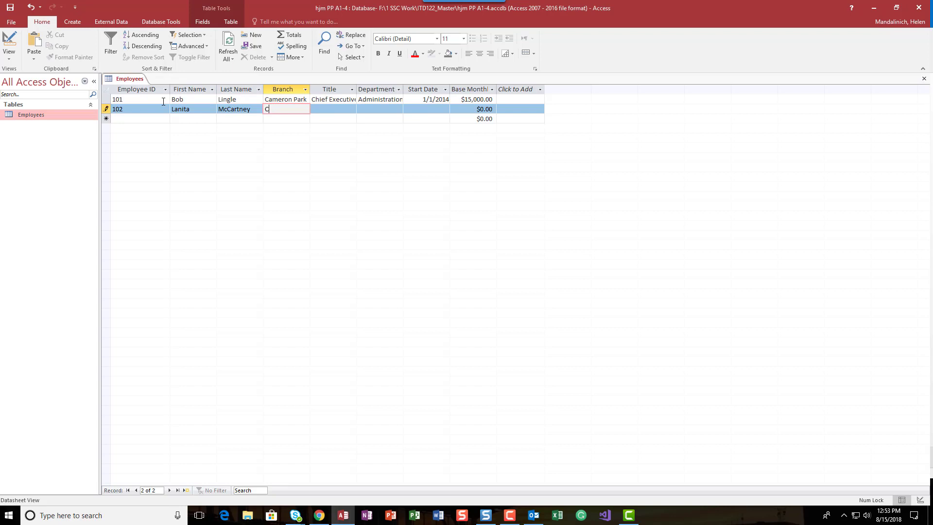
text(ameron Park)
key(Tab)
text(Ch)
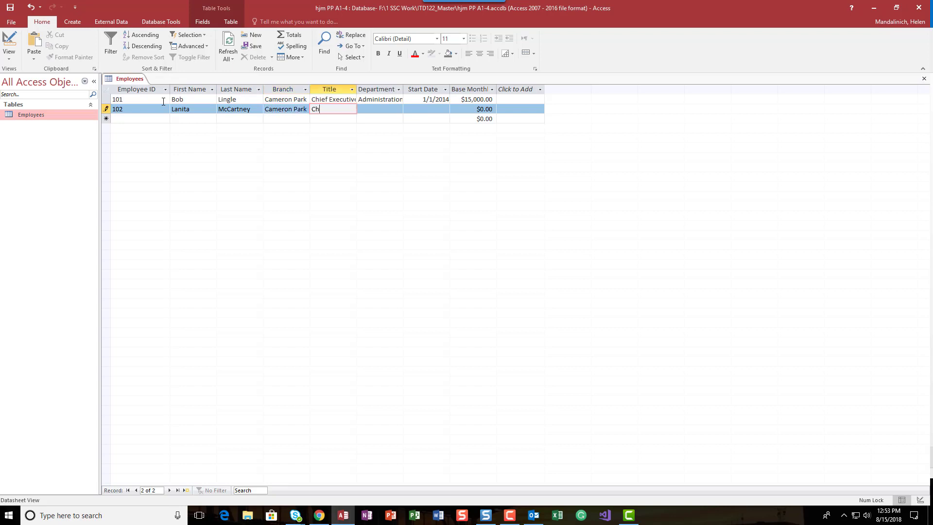
text(ief Operating Officer)
key(Tab)
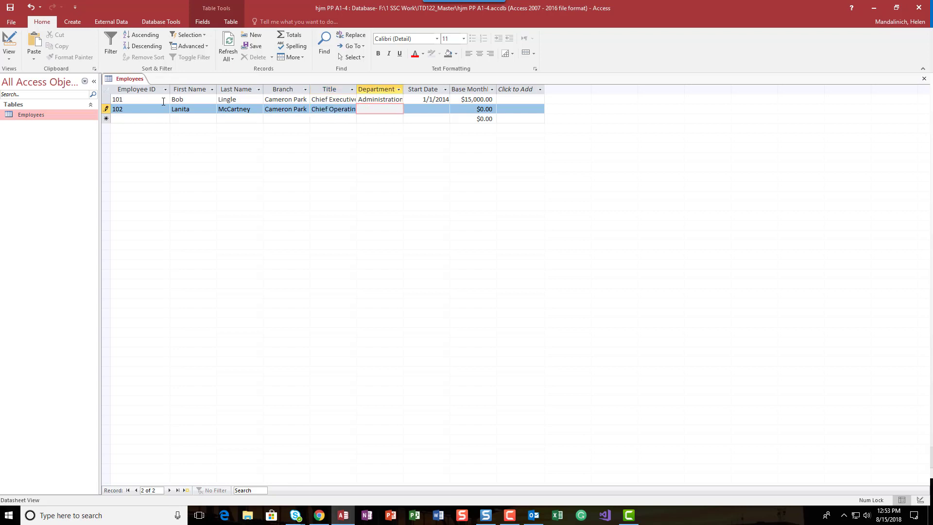
text(Adminstr)
key(BackSpace)
key(BackSpace)
key(BackSpace)
text(ista)
key(BackSpace)
text(ration)
key(Tab)
- Complete the second employee record with start date 1/1/2014 and a base monthly amount of 12000
text(1)
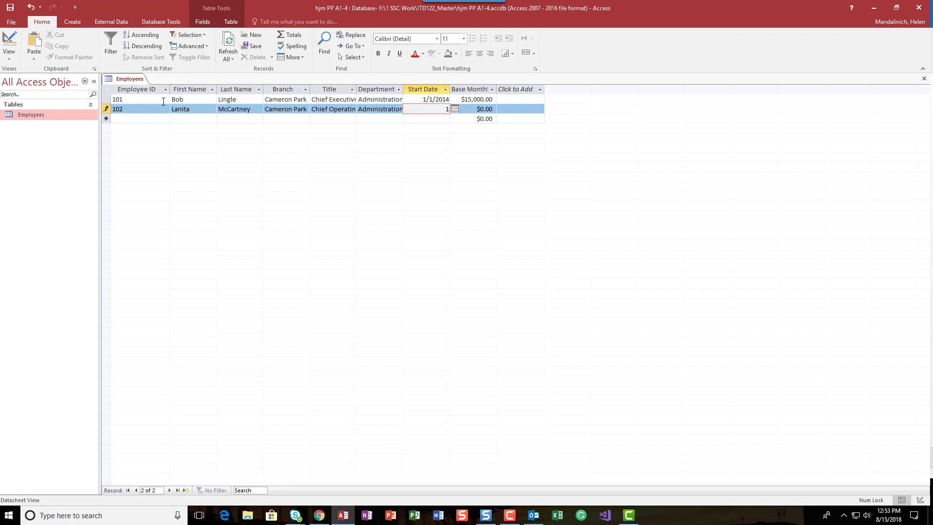
text(/1/2014)
key(Tab)
text(12000)
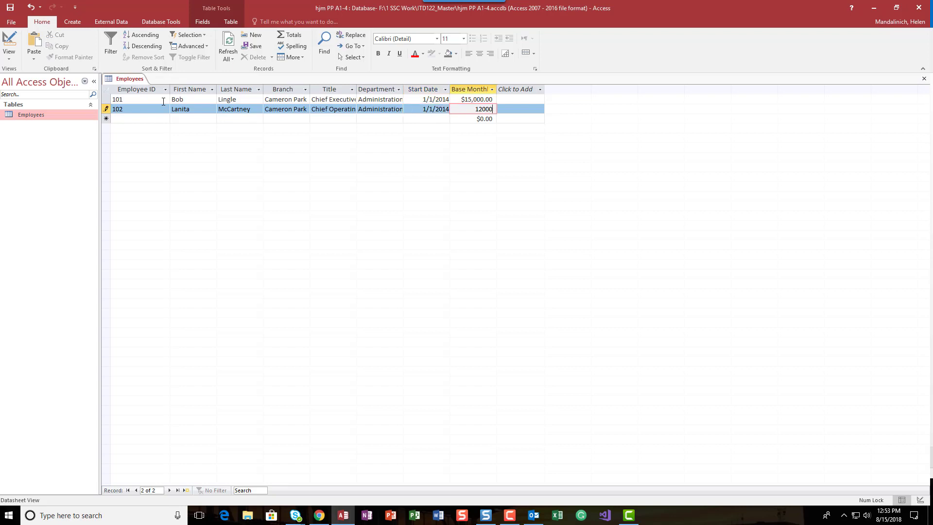
key(Tab)
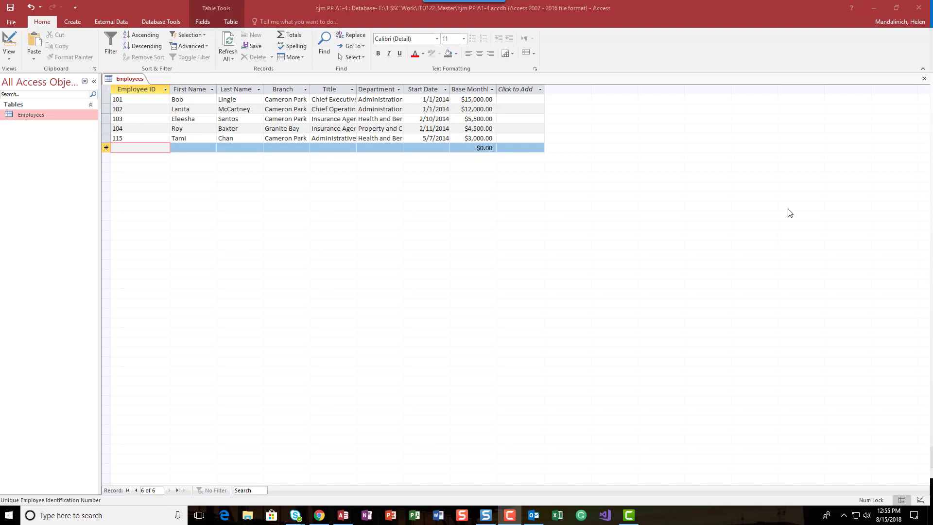
- Close the Employees table and choose CentralSierraDataFile-01 from the Downloads folder as the source for an Excel import
click(924, 79)
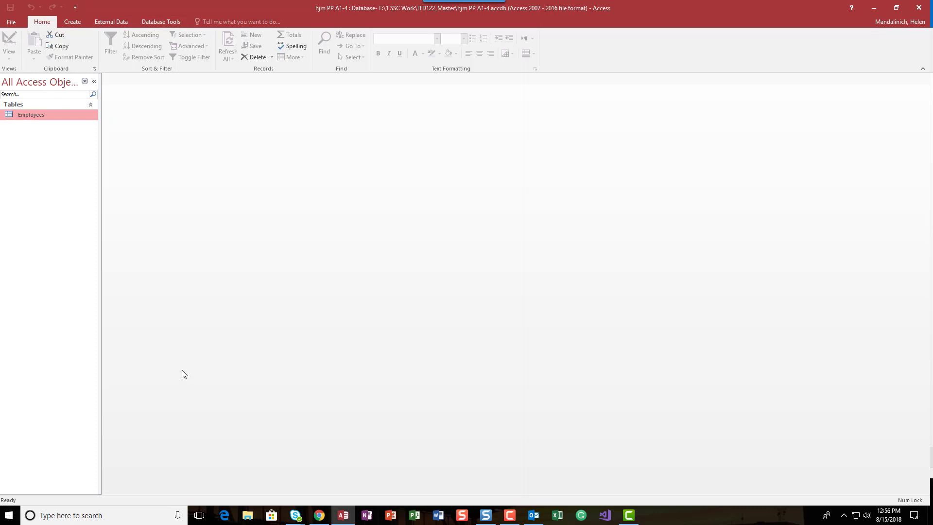
click(104, 21)
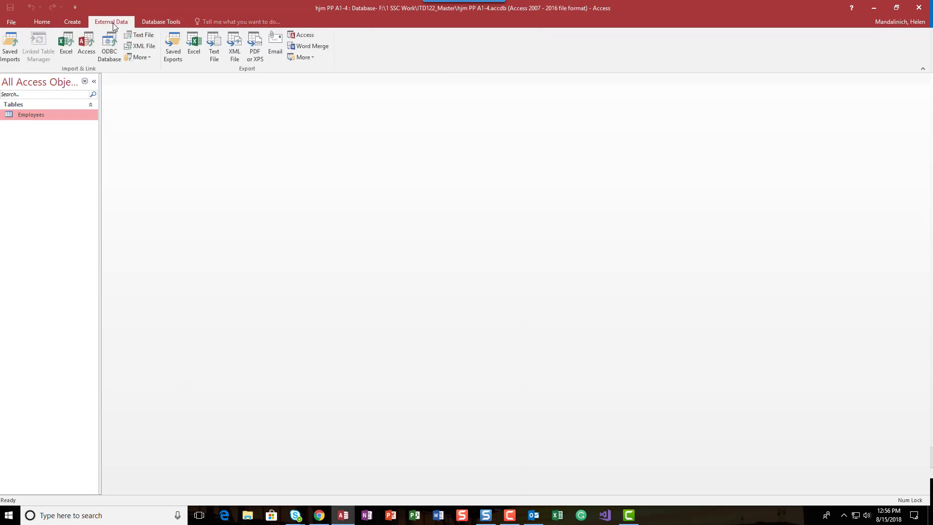
click(72, 44)
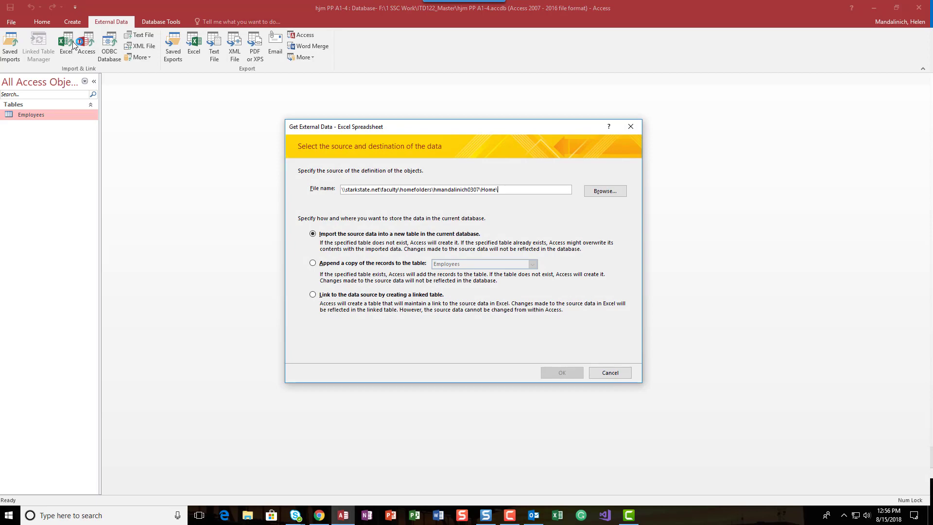
click(613, 191)
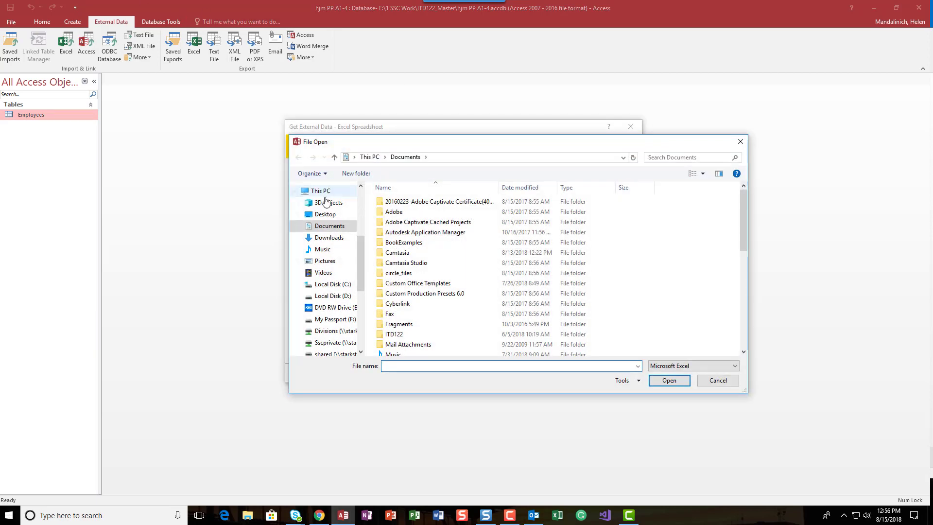
click(327, 237)
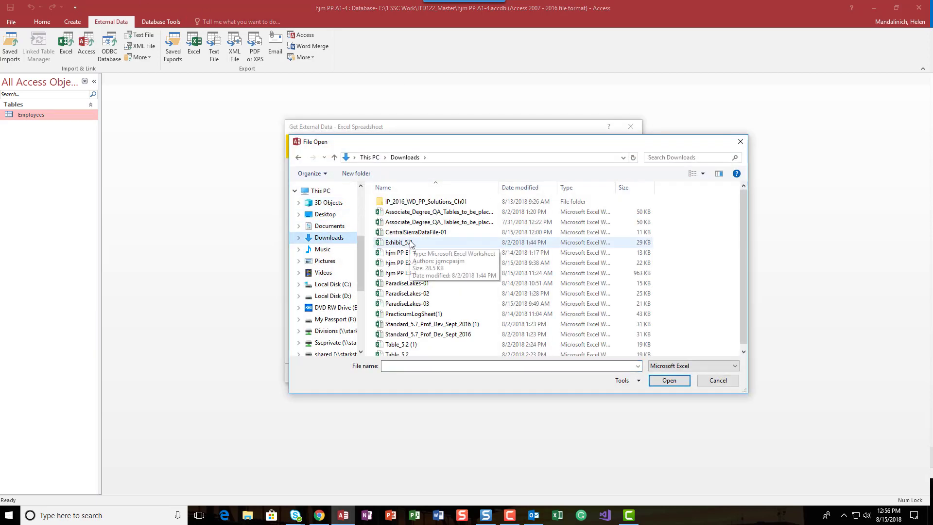
click(448, 235)
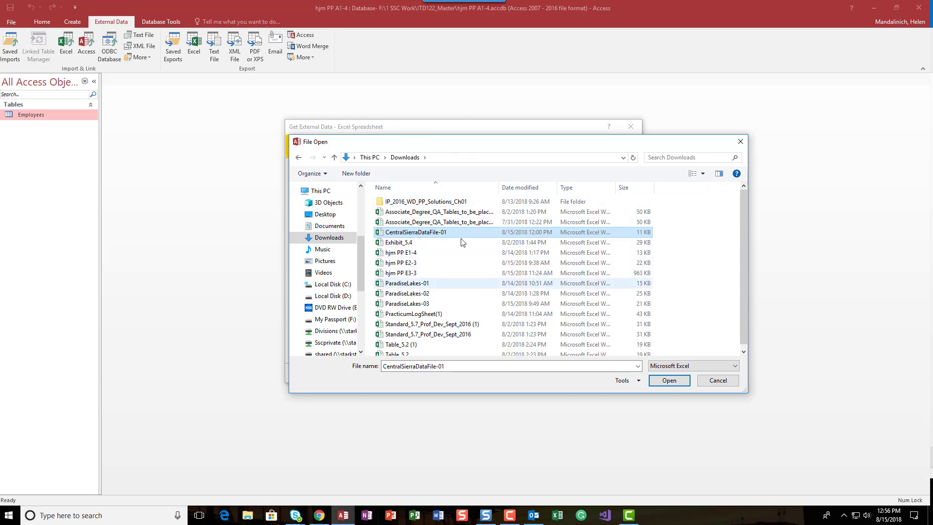
click(669, 382)
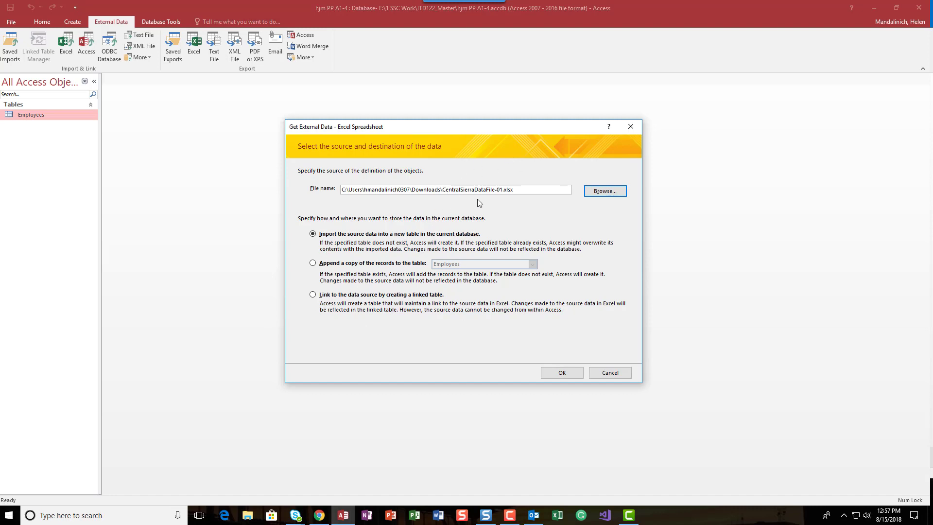
- Append the spreadsheet's records to the Employees table and finish the import without saving the import steps
click(313, 264)
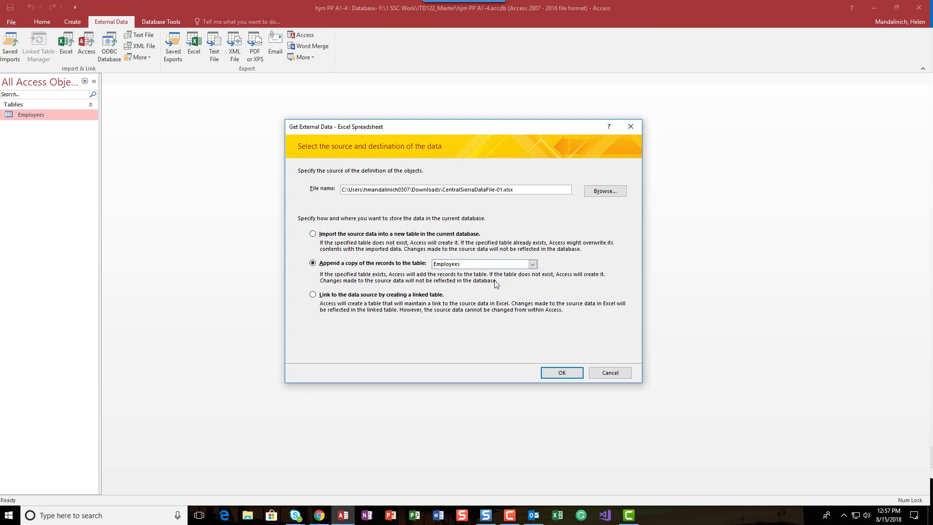
click(569, 372)
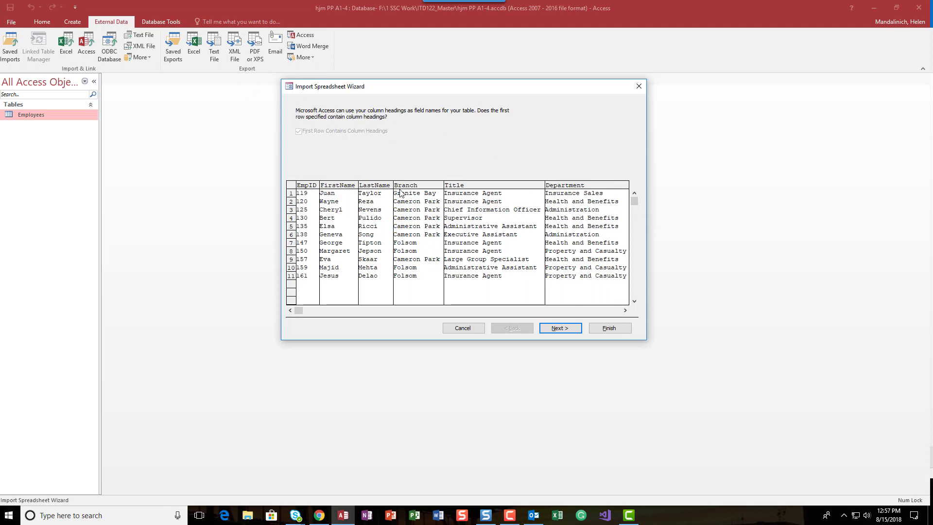
click(560, 329)
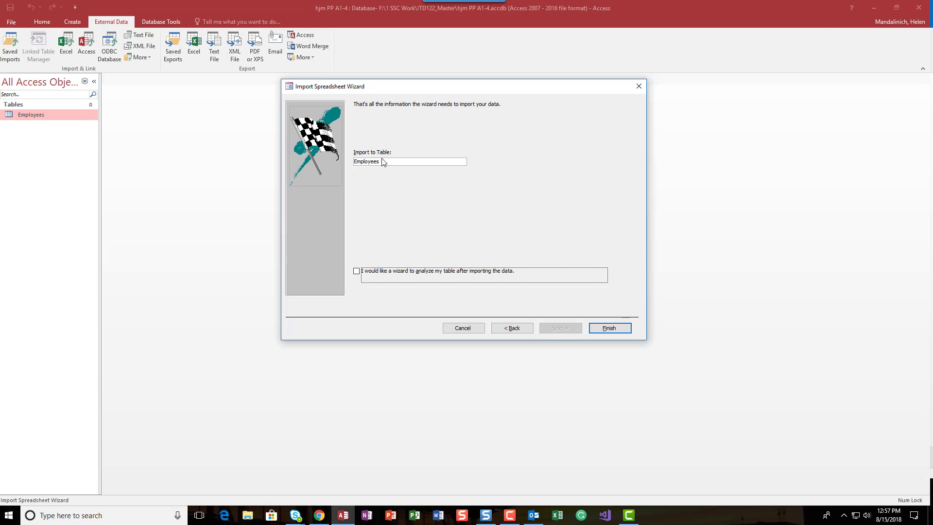
click(608, 325)
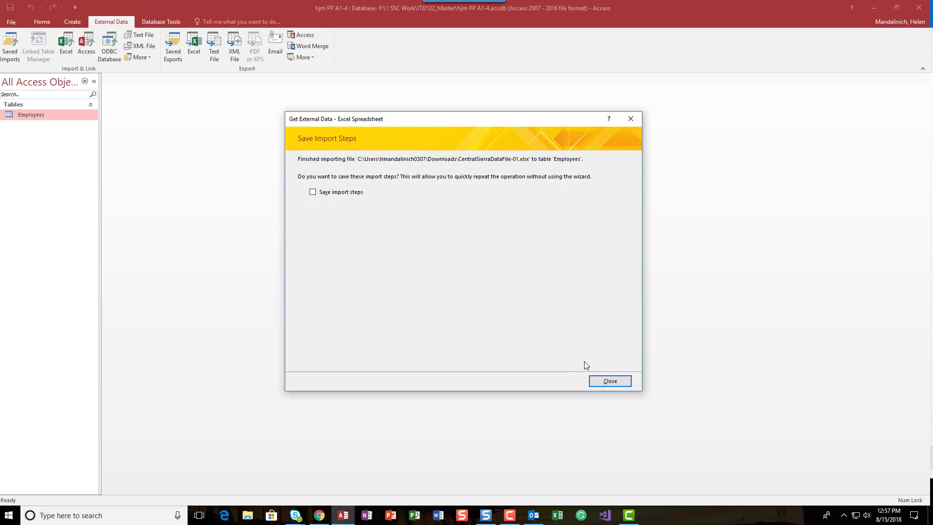
click(599, 384)
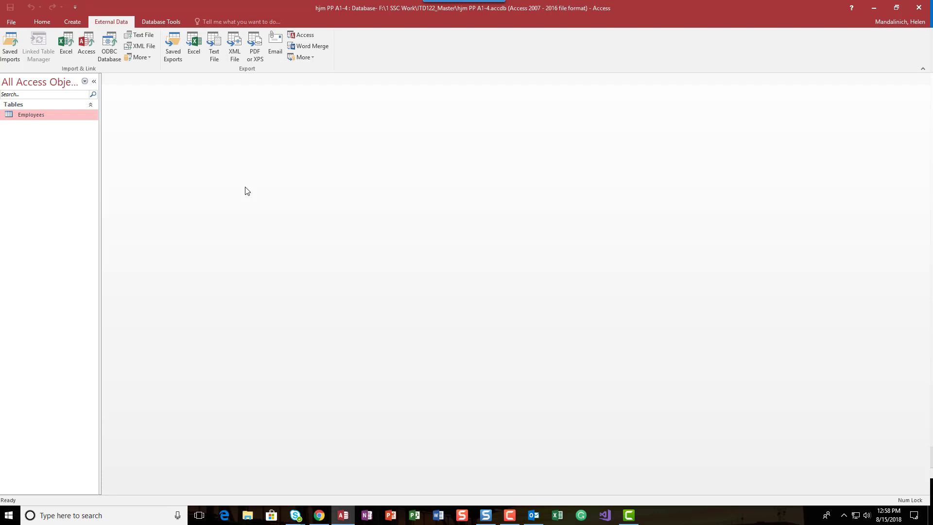
- Open the Employees table in Design View to review its fields and properties, and close it again
right_click(41, 113)
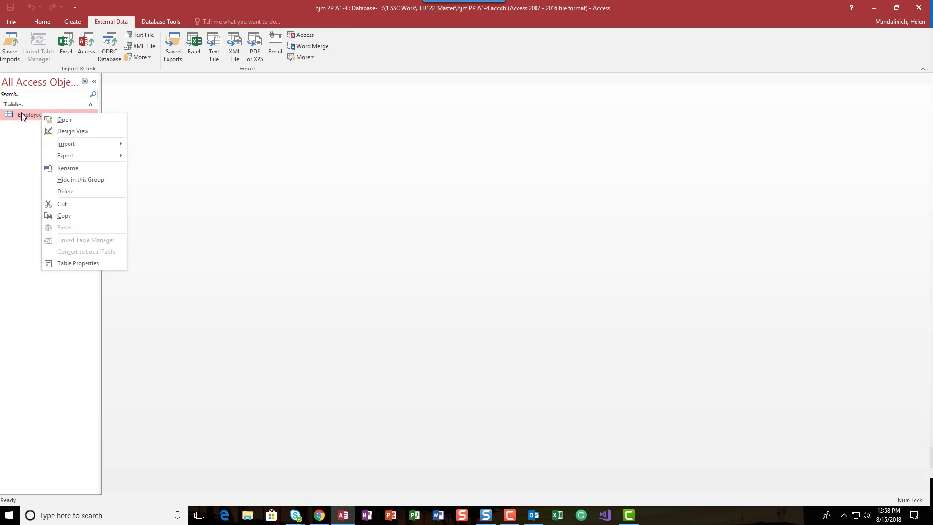
click(75, 130)
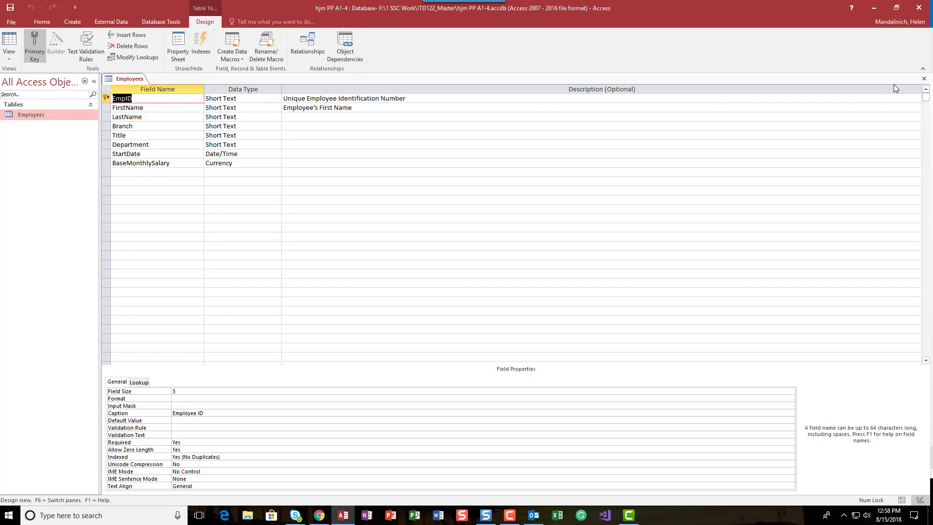
click(924, 79)
click(924, 79)
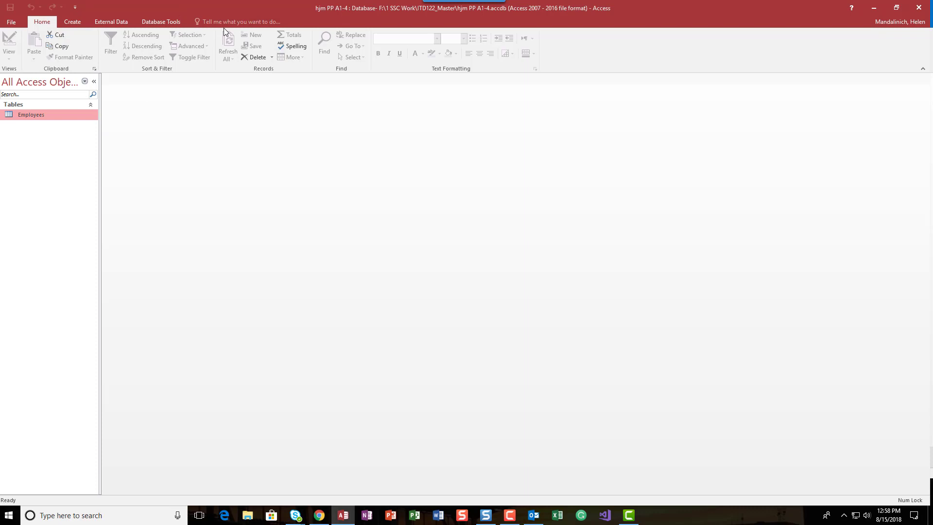
- Open the Employees table's datasheet and browse its records one by one forward and back, to the last record and back to the first
double_click(31, 114)
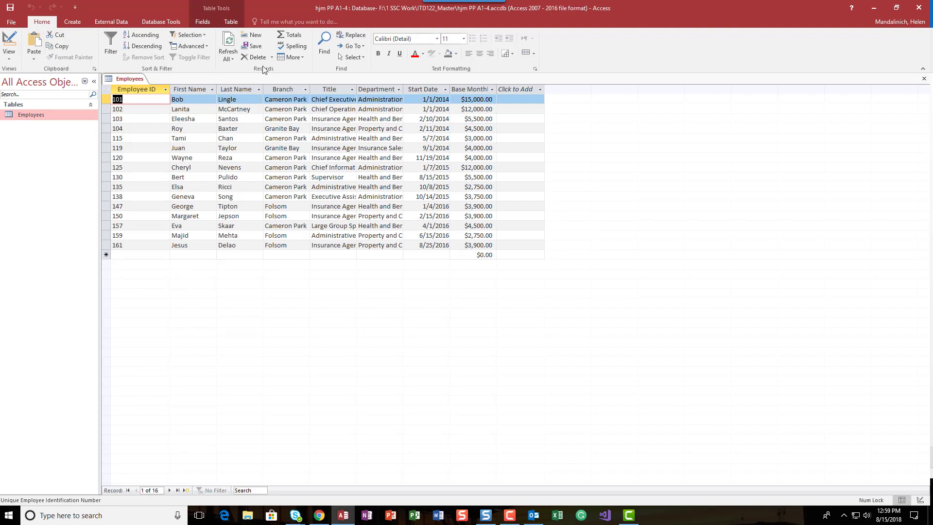
click(170, 491)
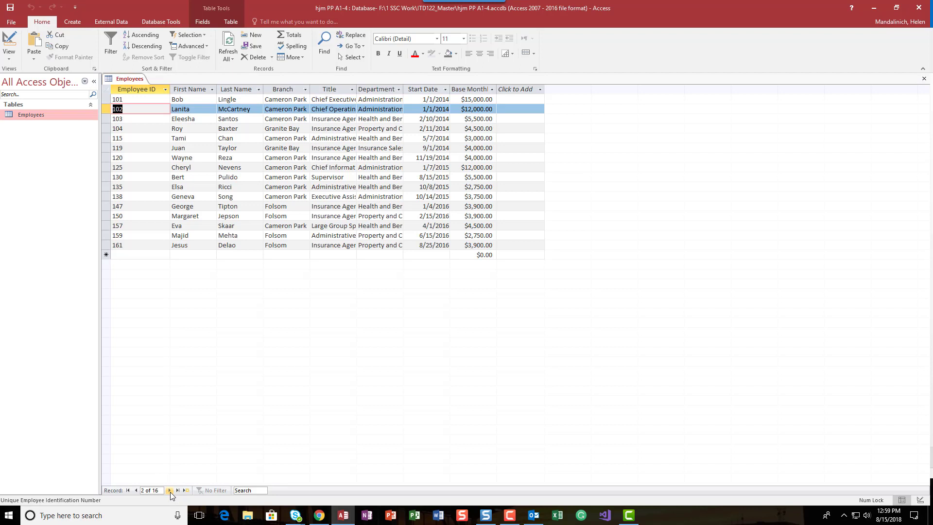
click(170, 491)
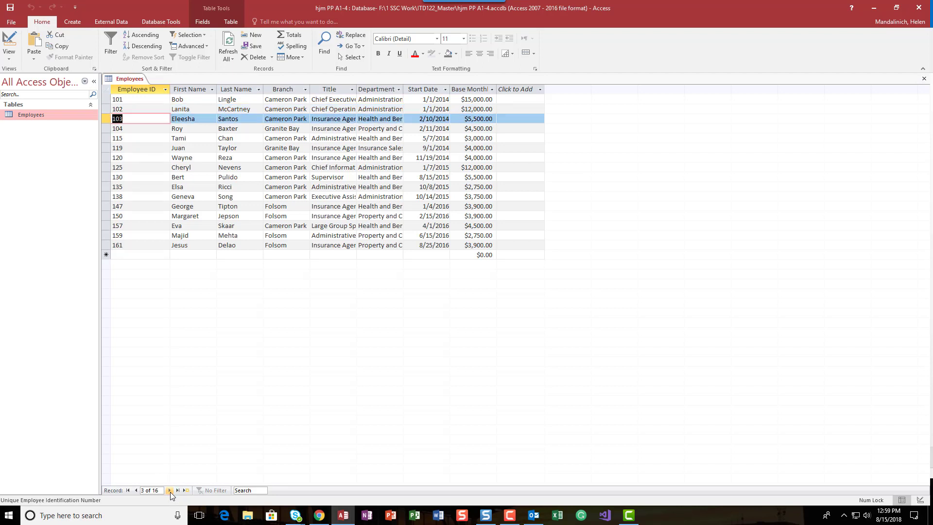
click(170, 491)
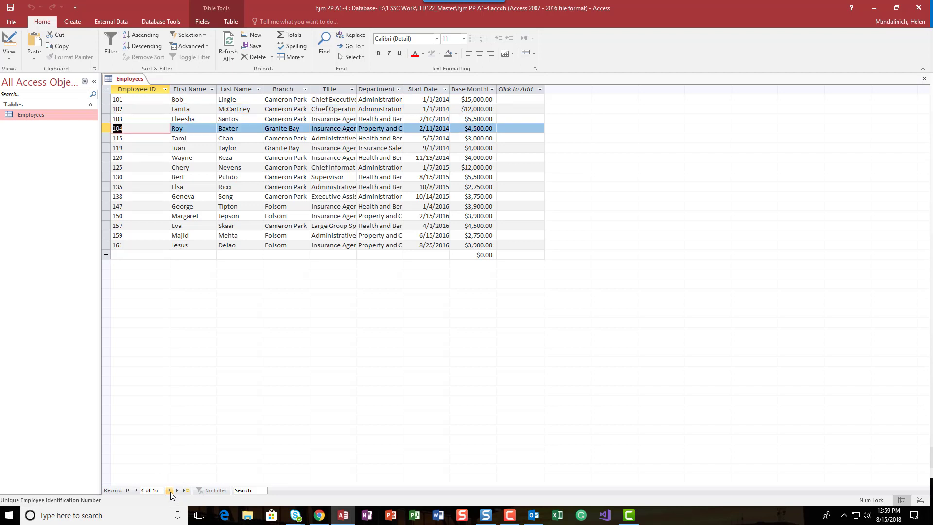
click(170, 491)
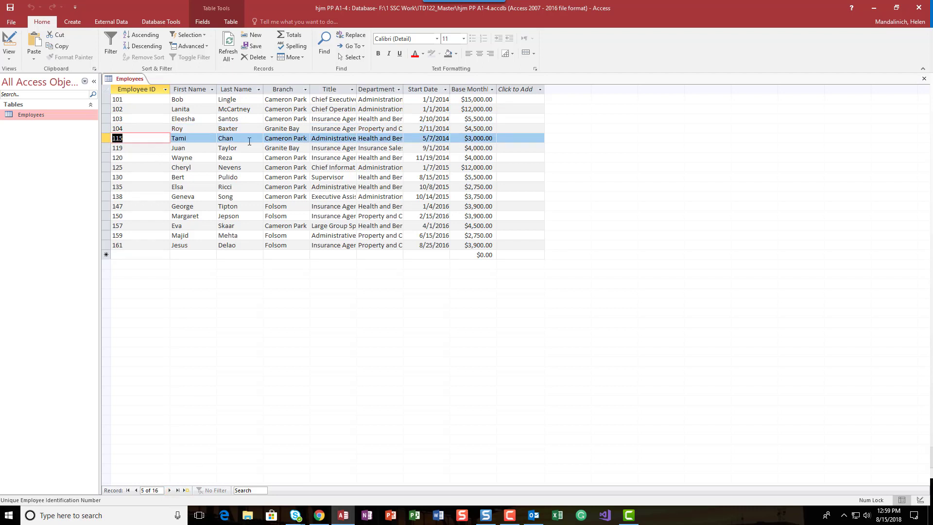
click(169, 490)
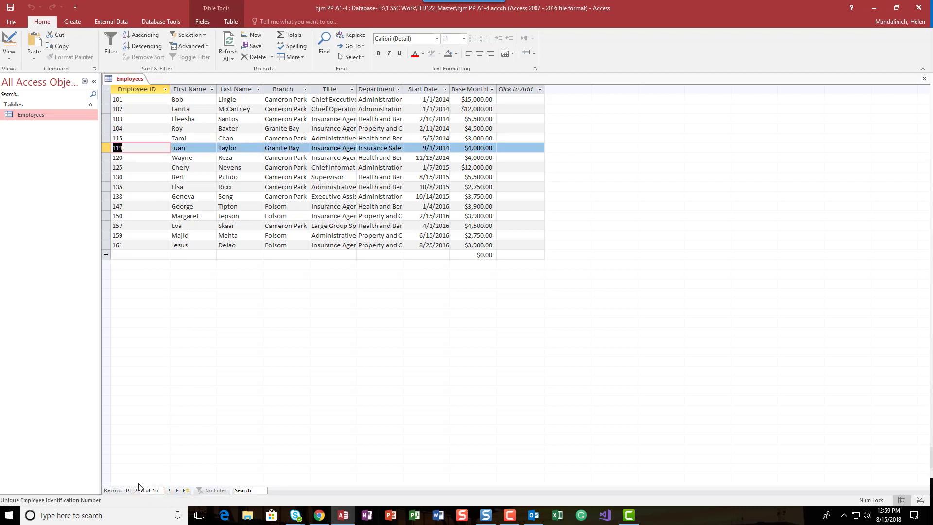
click(136, 490)
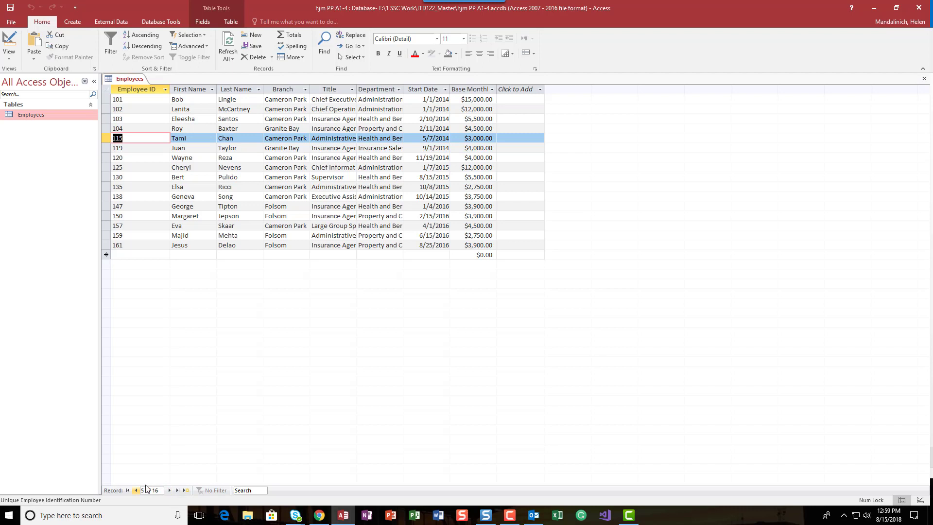
click(178, 490)
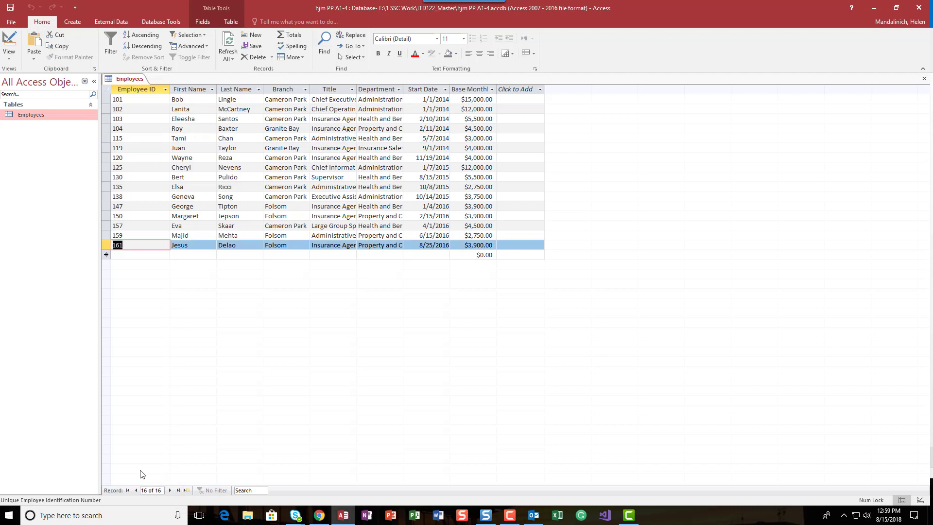
click(129, 490)
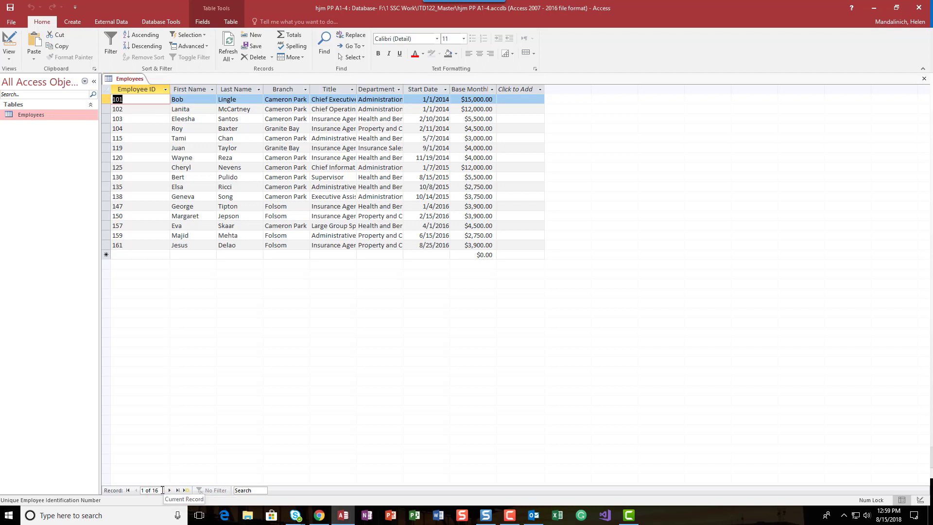
- Jump directly to record 7 of the Employees table and return to the first record
click(146, 490)
text(7)
key(Return)
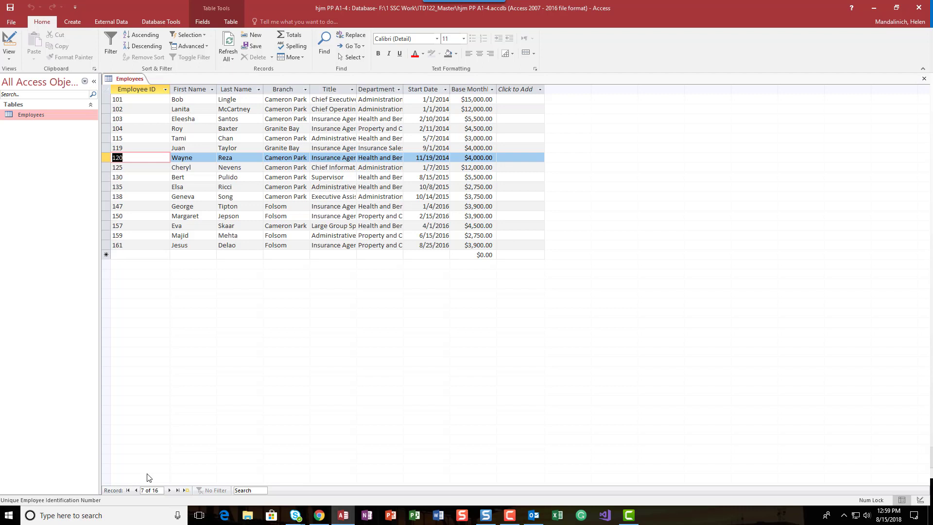
click(127, 490)
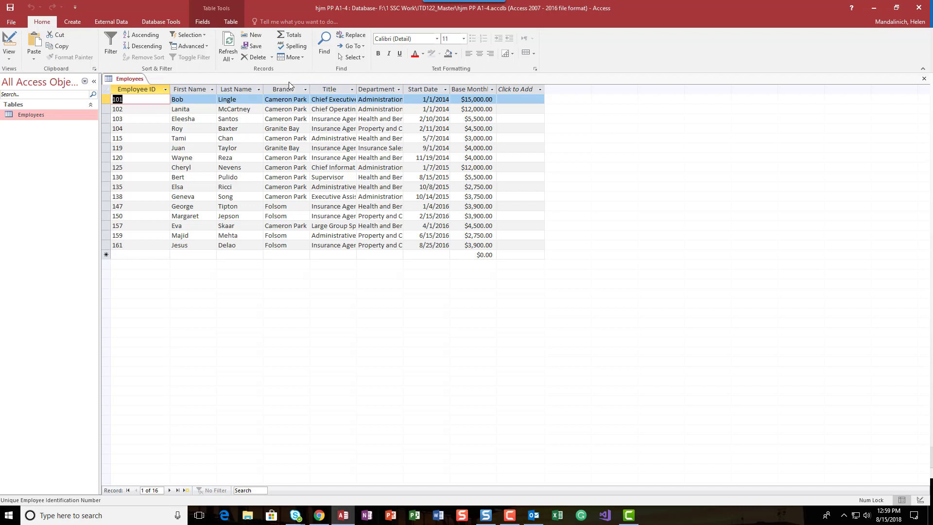
- Move the Title column so that it sits between Last Name and Branch
click(331, 88)
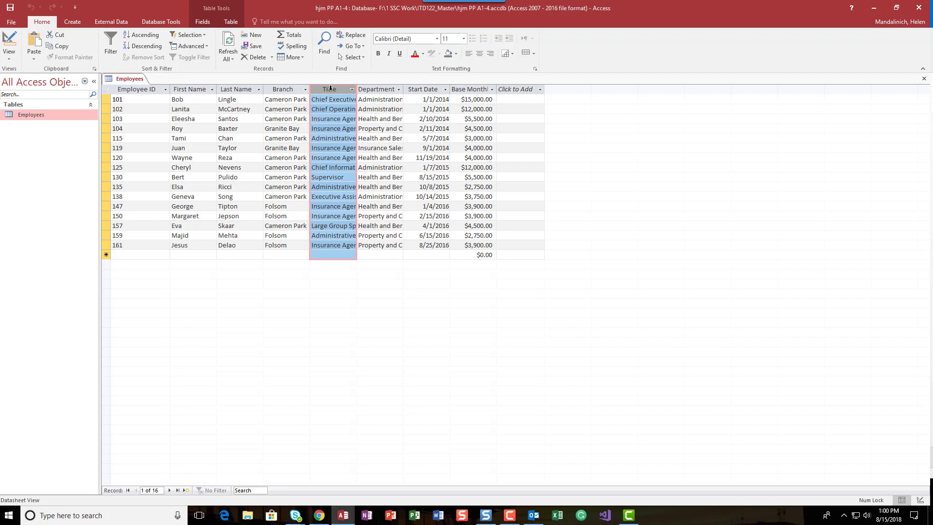
drag(331, 88, 333, 92)
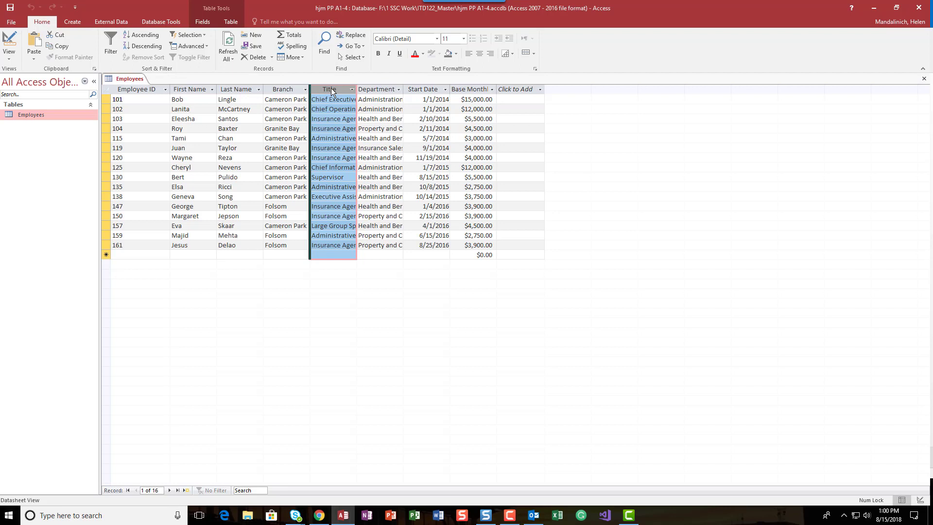
drag(331, 88, 306, 88)
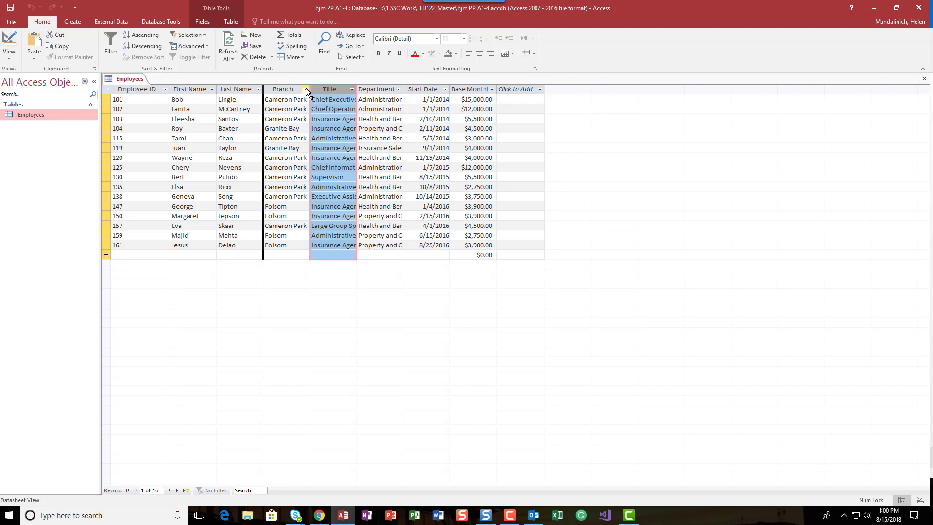
drag(305, 89, 305, 89)
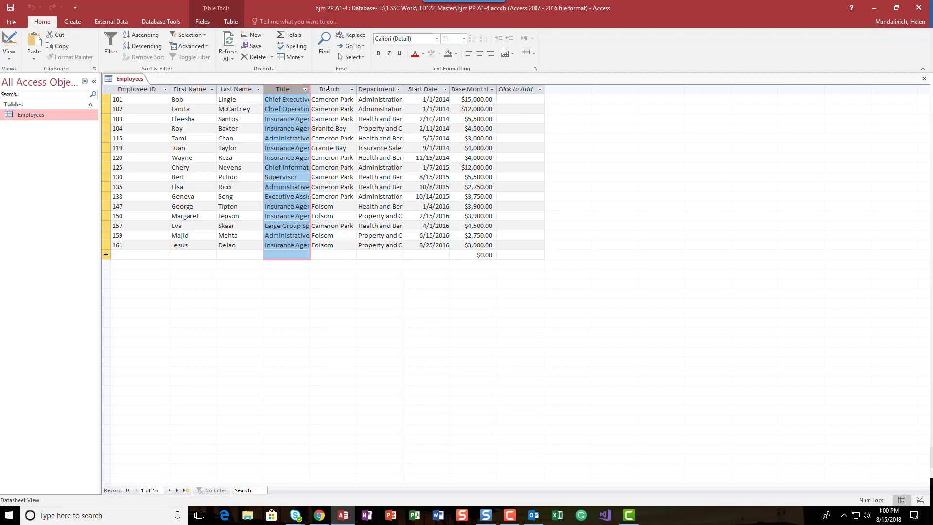
- Move the Base Monthly Salary column ahead of the Start Date column
click(466, 89)
click(343, 156)
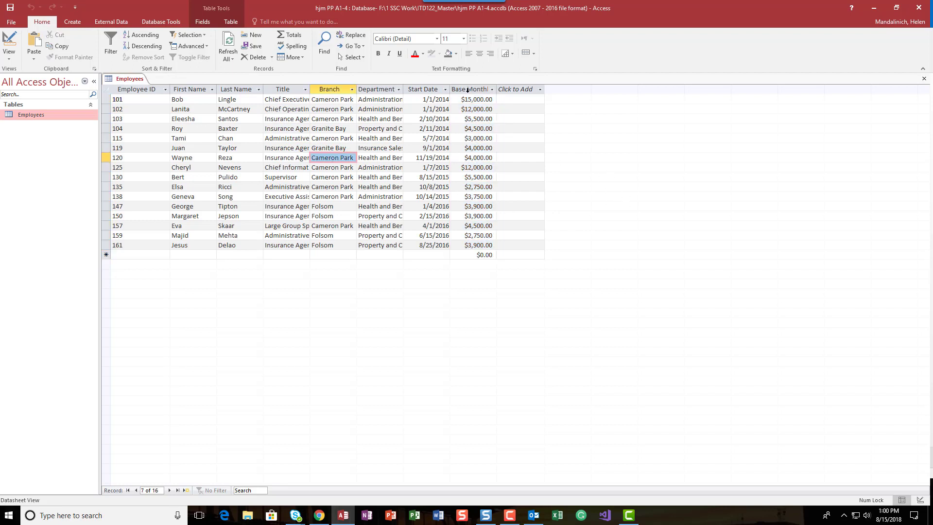
click(468, 89)
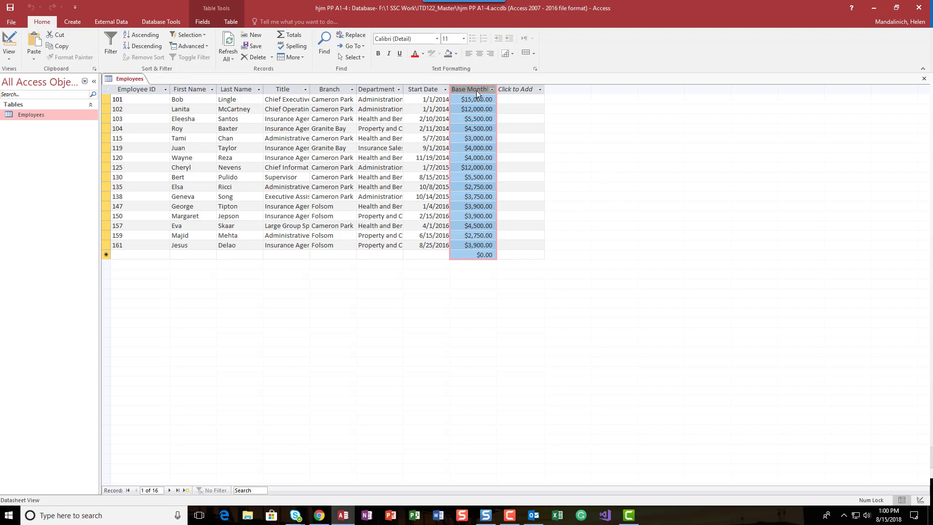
drag(464, 92, 445, 93)
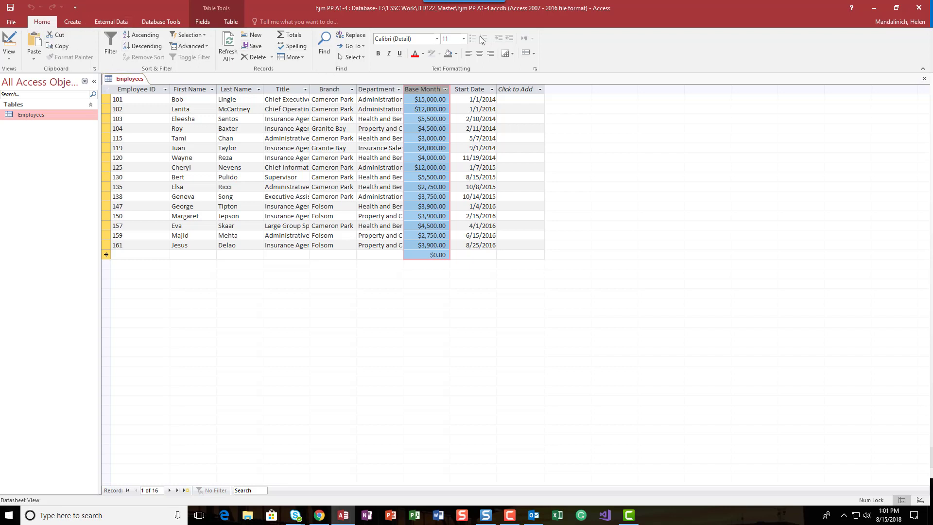
- Set the Employees datasheet's font to Arial and its font size to 12
click(436, 38)
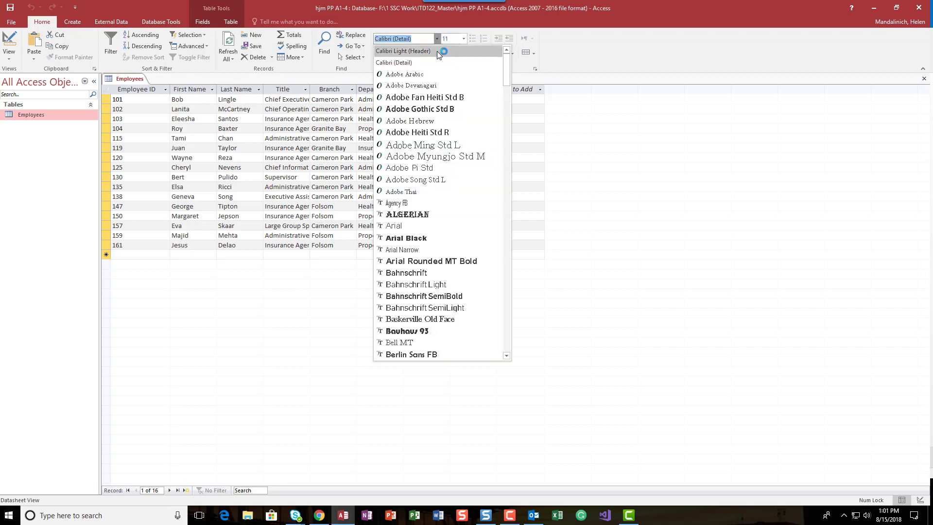
click(413, 227)
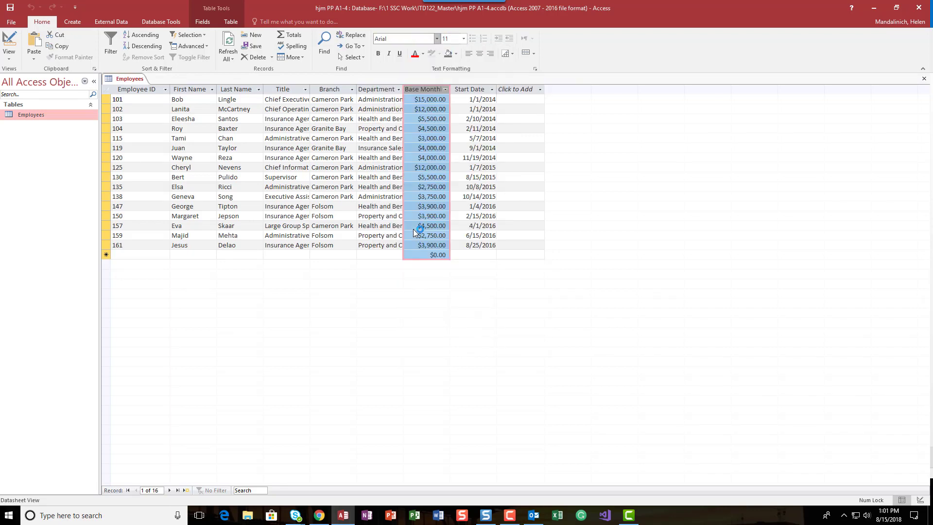
click(463, 39)
click(449, 87)
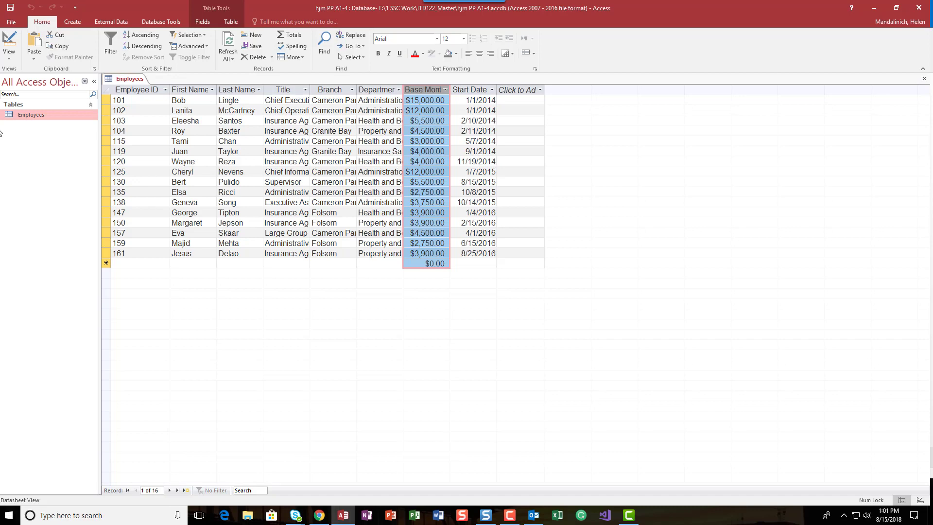
- Set the row height of the Employees datasheet to 17
click(106, 100)
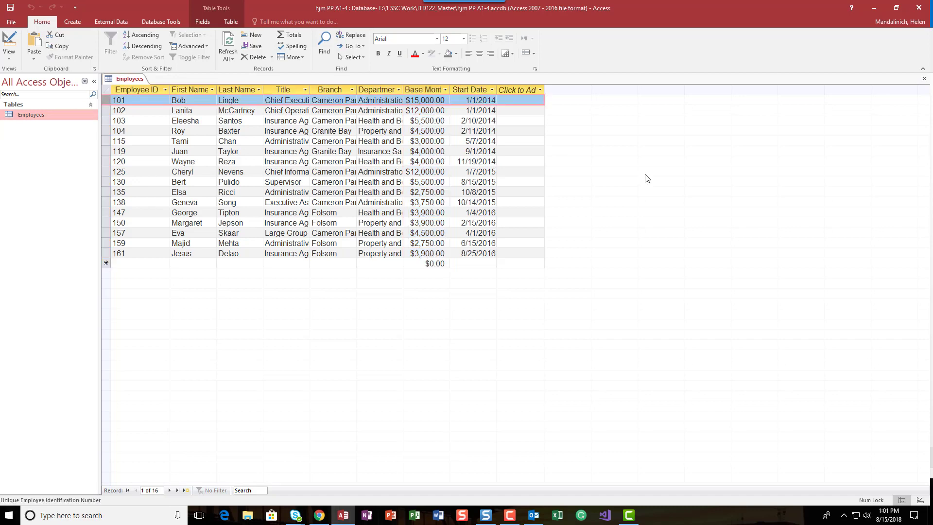
click(274, 118)
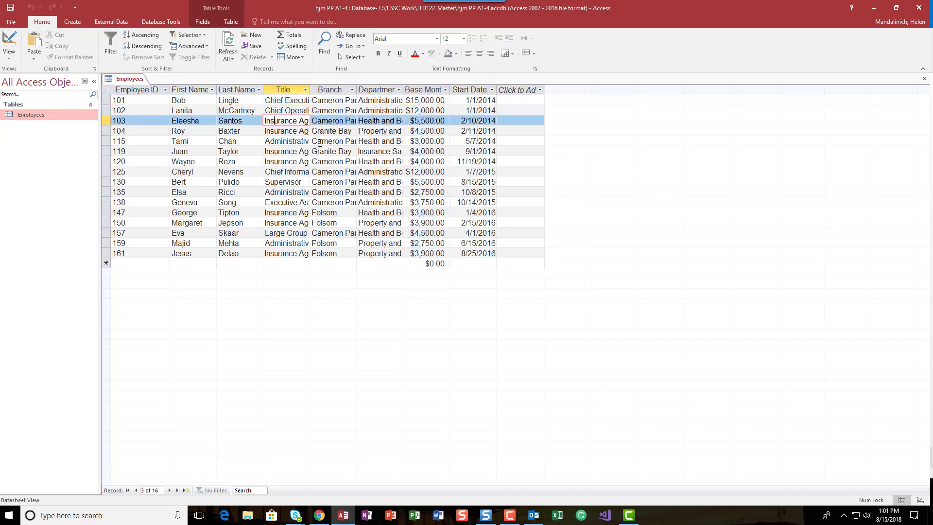
click(106, 109)
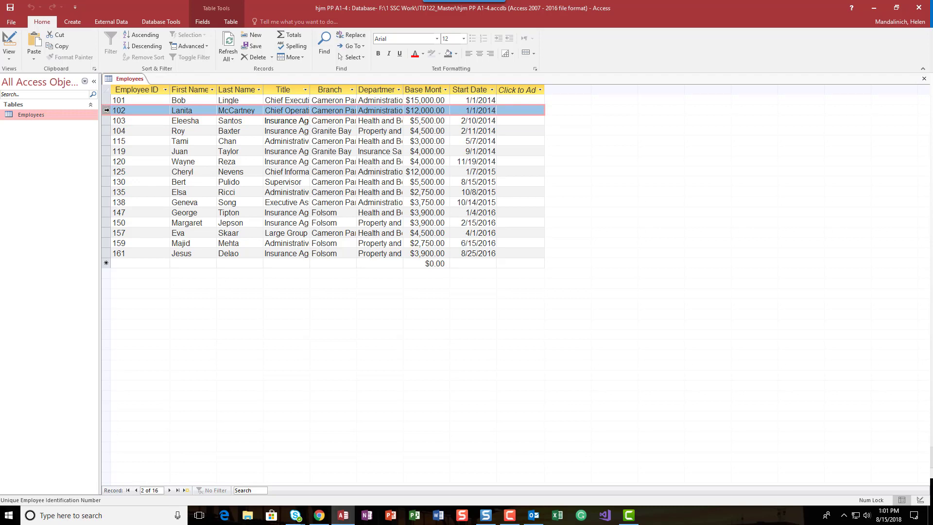
right_click(106, 110)
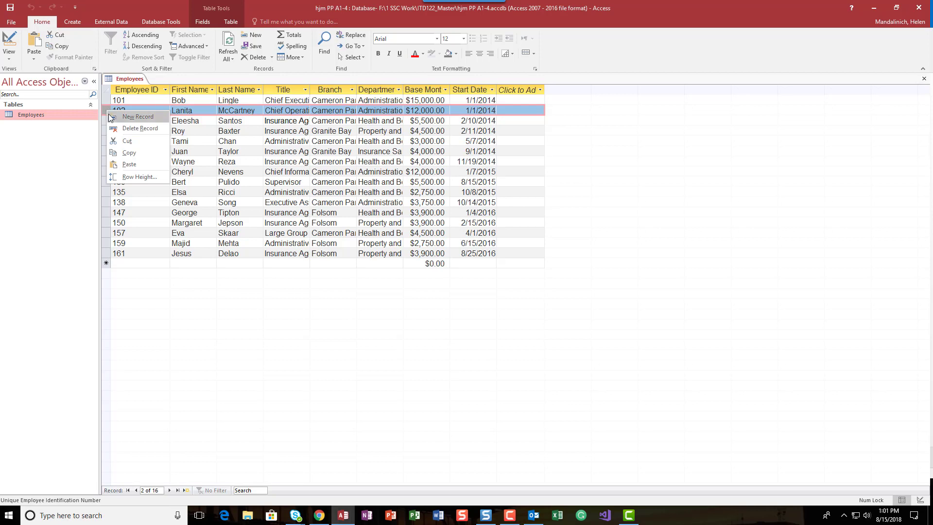
click(122, 177)
text(17)
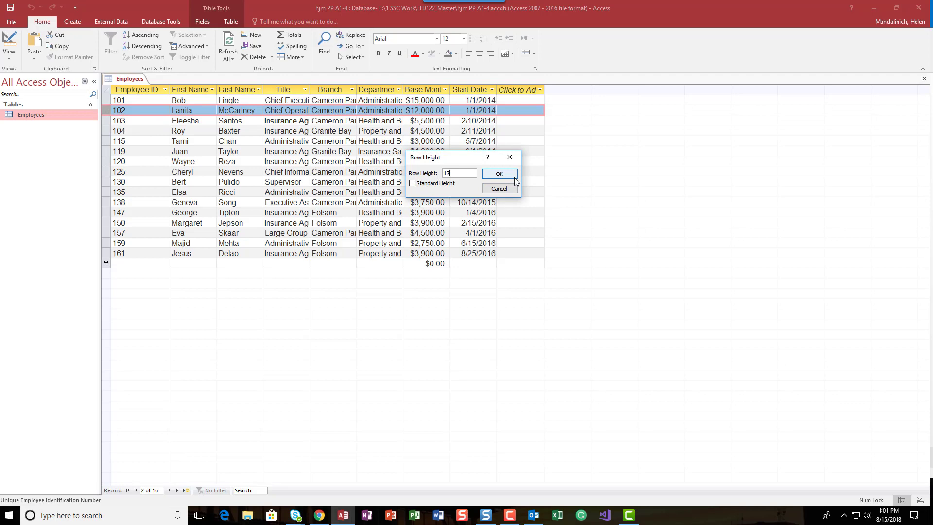
key(Return)
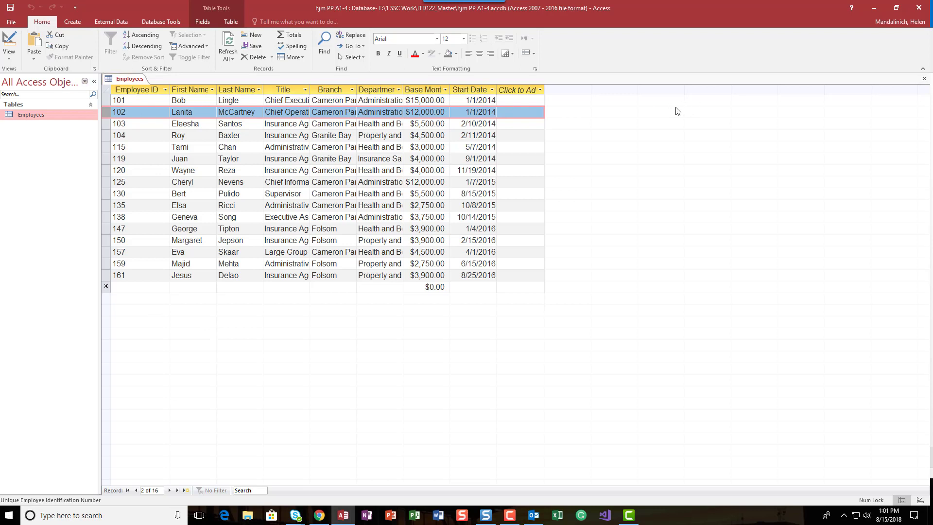
- Select the entire Employees datasheet, fit all column widths to their contents, and clear the selection
click(107, 88)
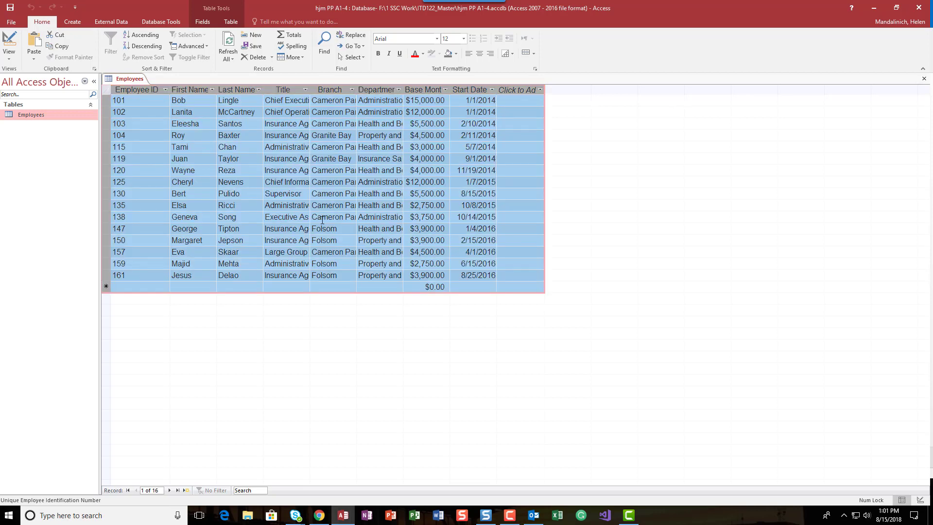
click(486, 240)
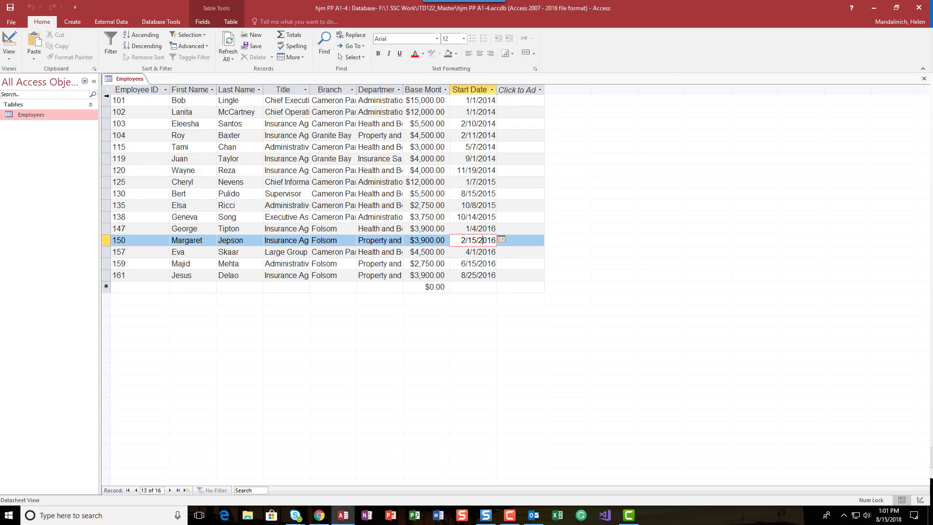
click(107, 92)
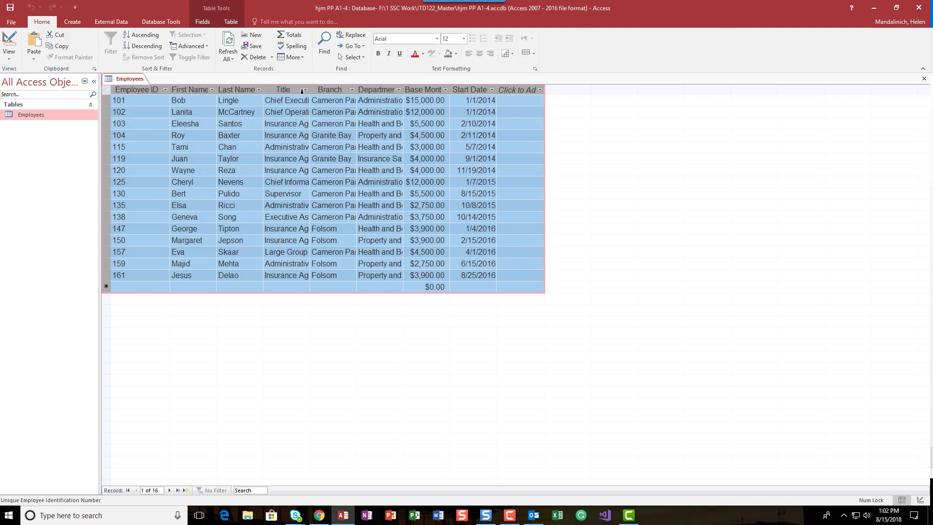
double_click(357, 89)
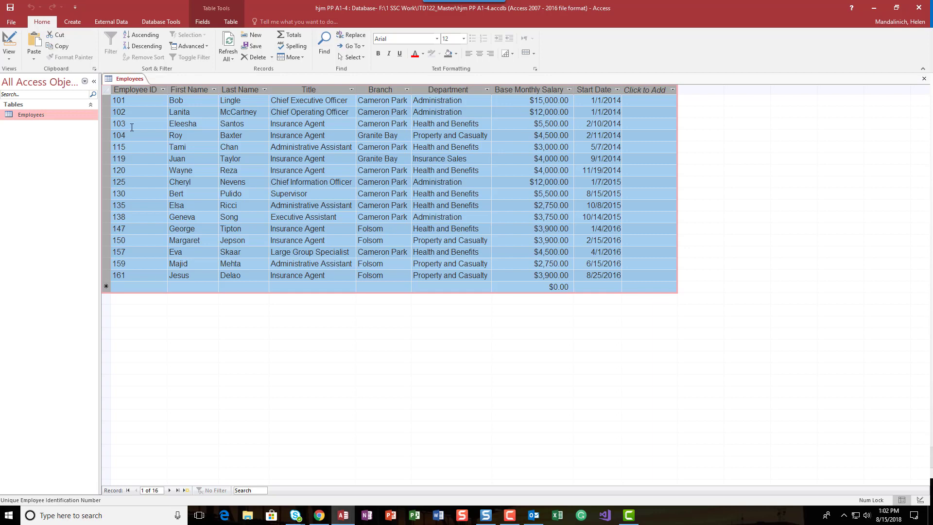
click(132, 127)
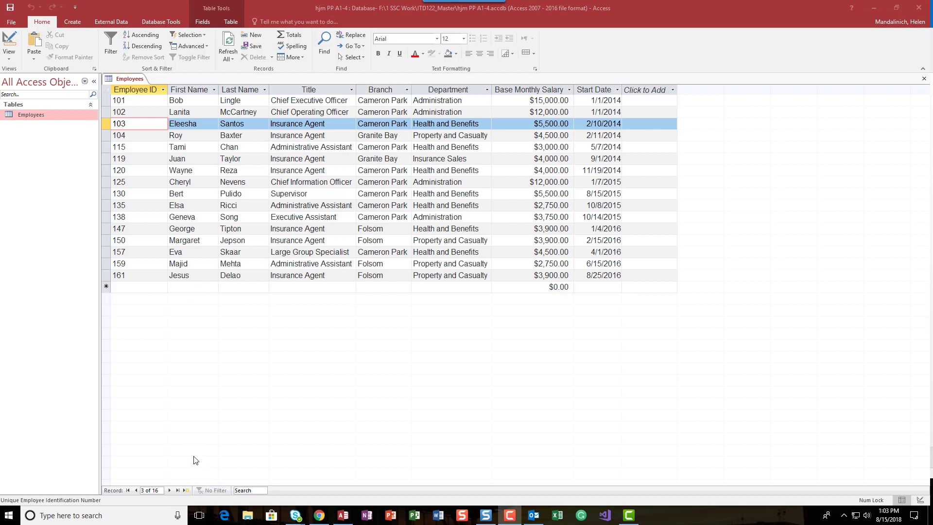
- Center the values in the Employee ID column
click(130, 92)
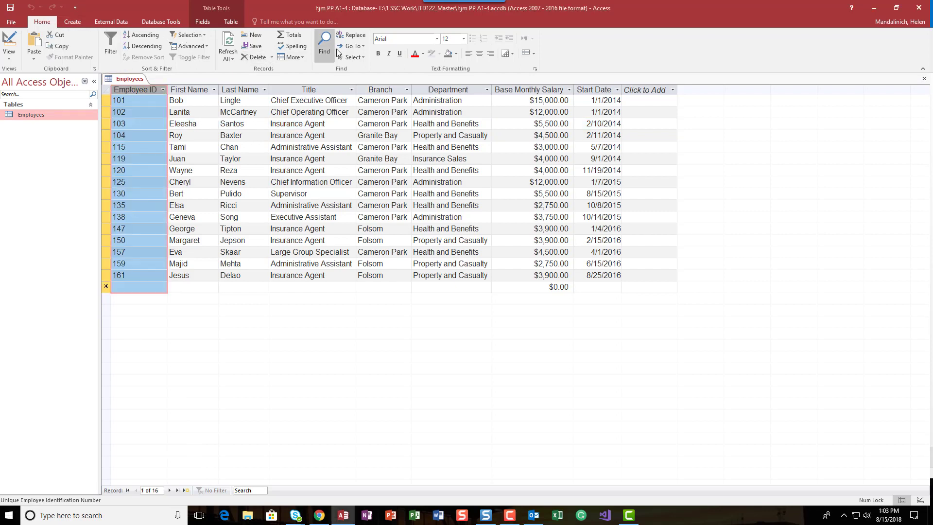
click(480, 54)
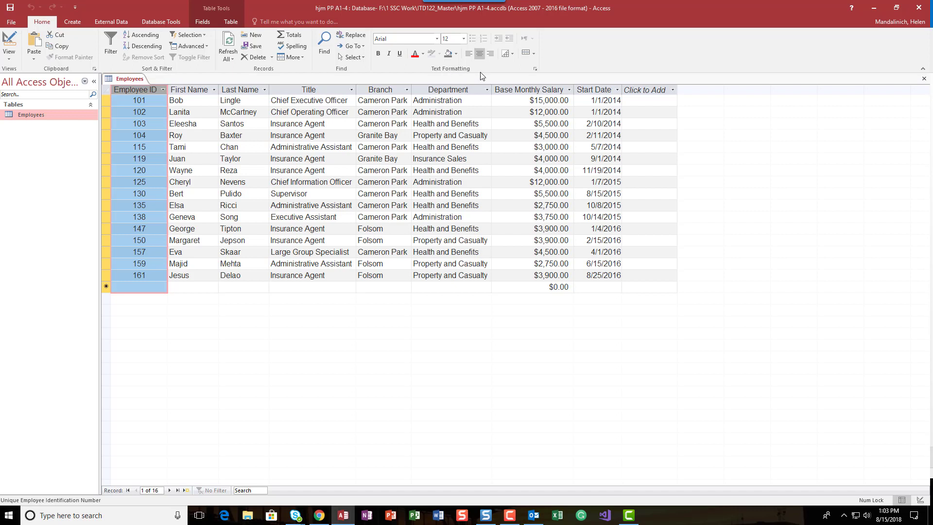
- Try Blue-Gray, Text 2, Darker 25% as the Employees datasheet's alternate row color
click(533, 54)
click(533, 54)
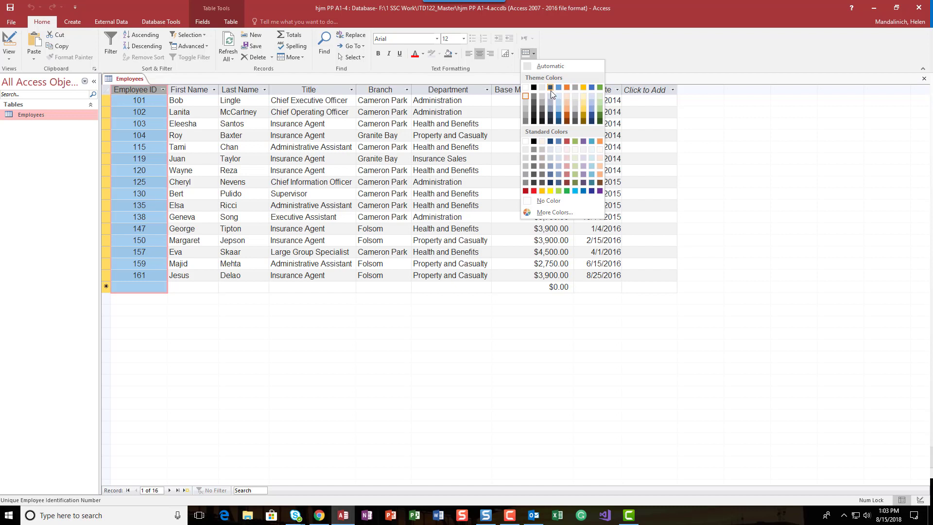
click(550, 117)
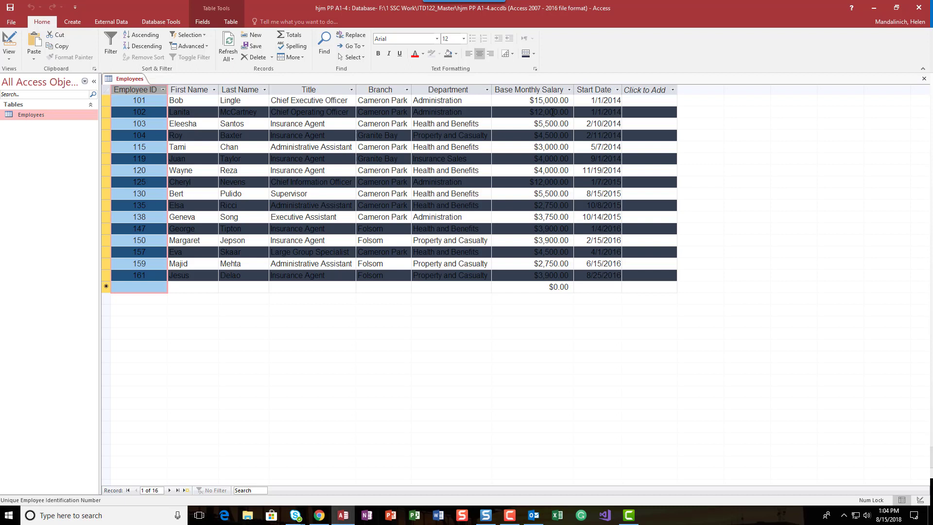
click(535, 55)
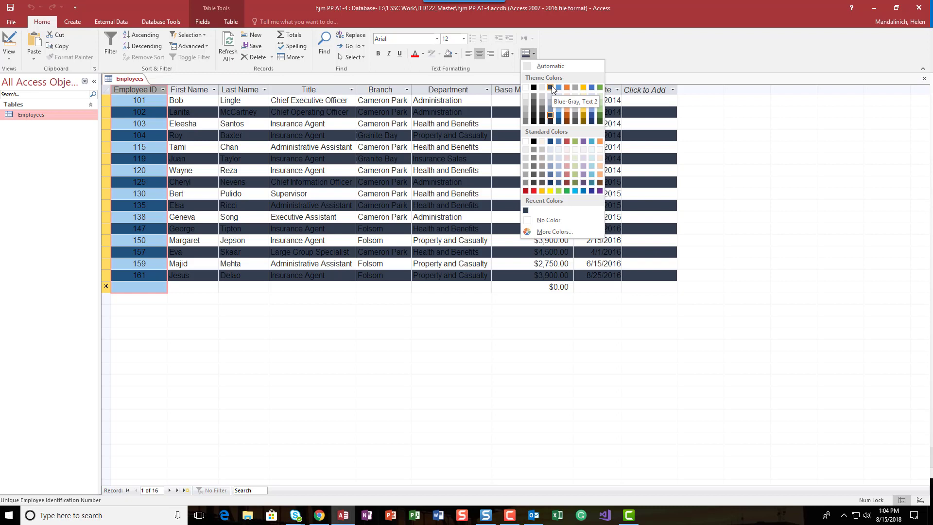
click(551, 117)
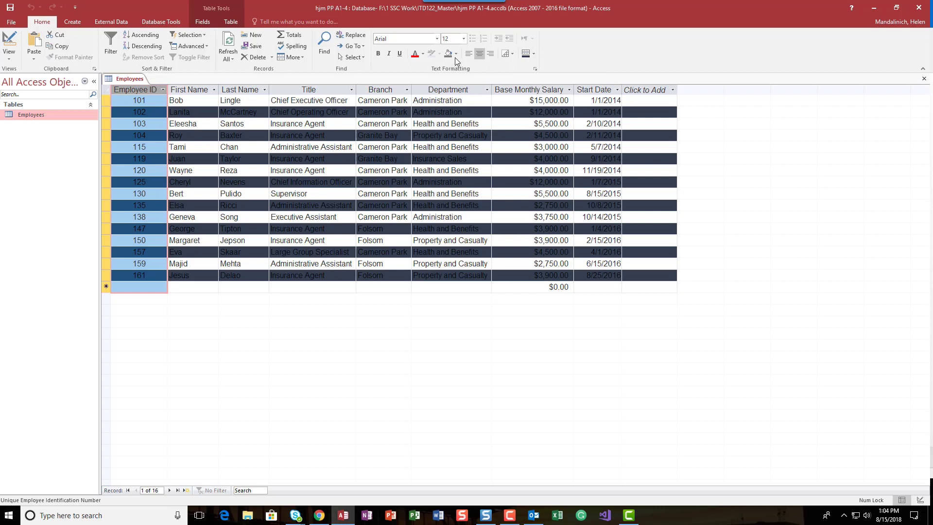
- Try two lighter Blue-Gray, Text 2 shades as the alternate row color and clear the column selection
click(534, 54)
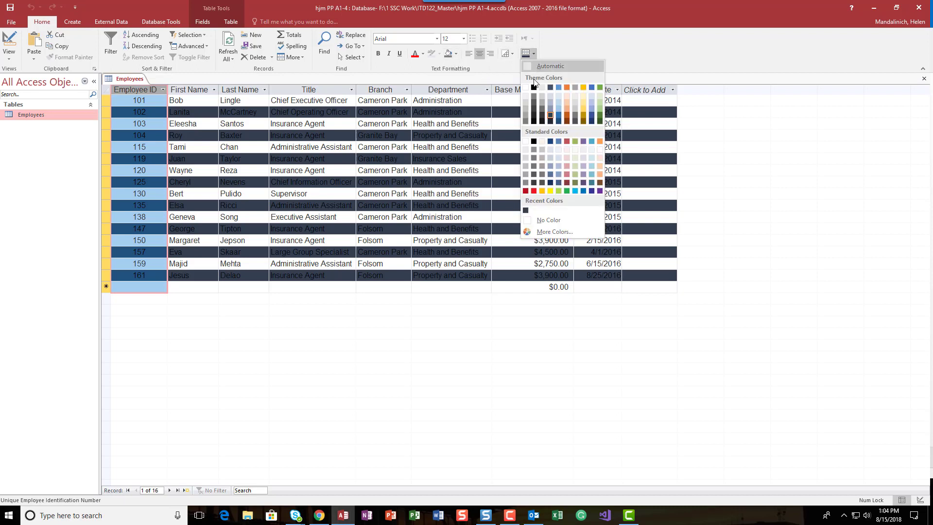
click(551, 97)
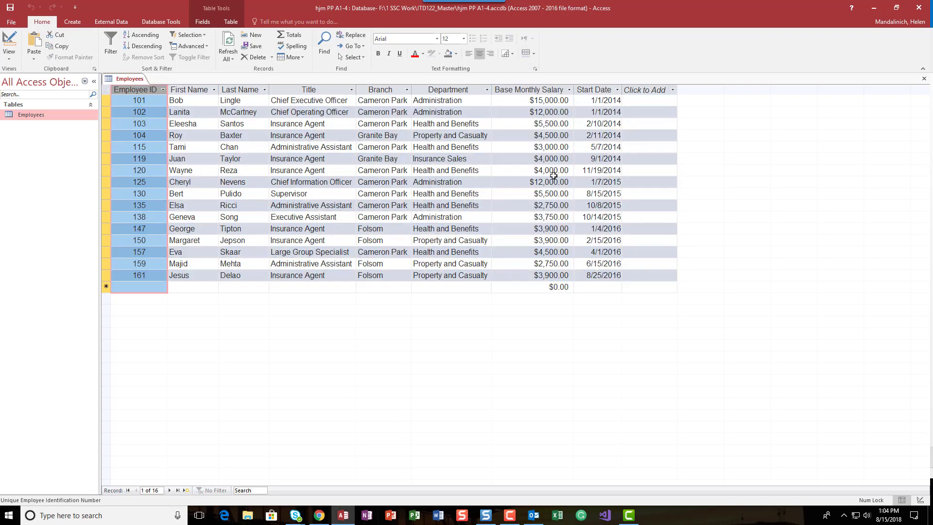
click(534, 54)
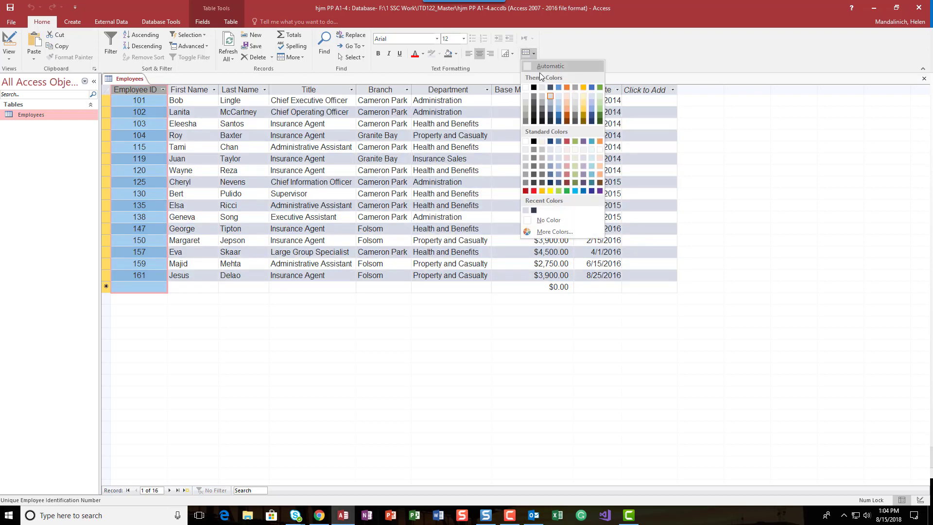
click(550, 101)
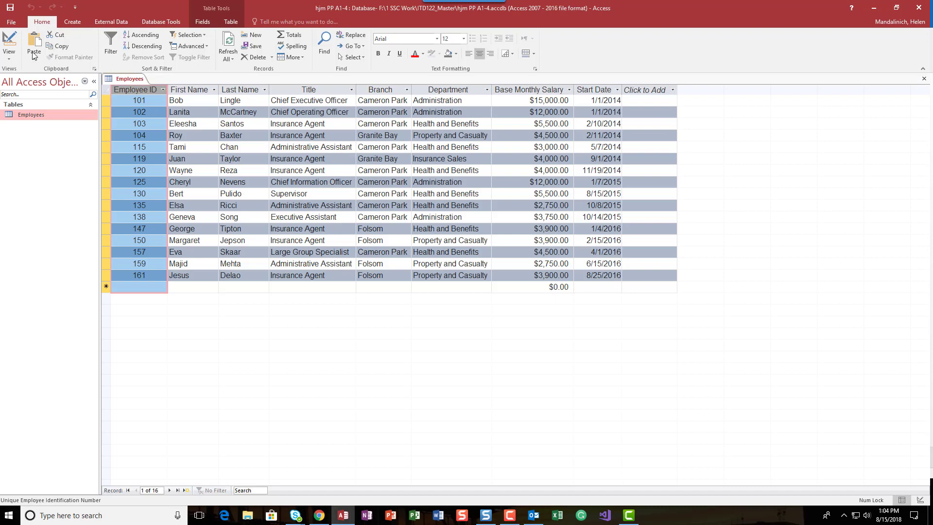
click(153, 111)
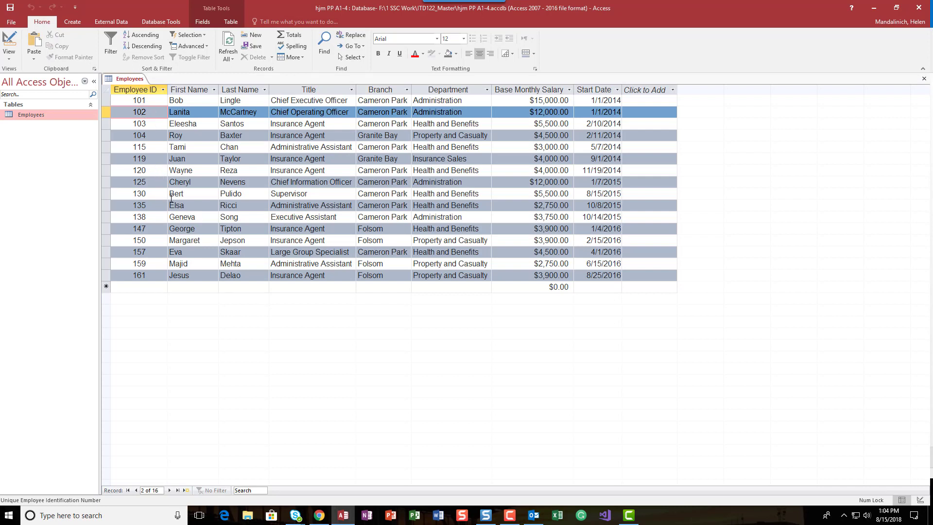
click(221, 182)
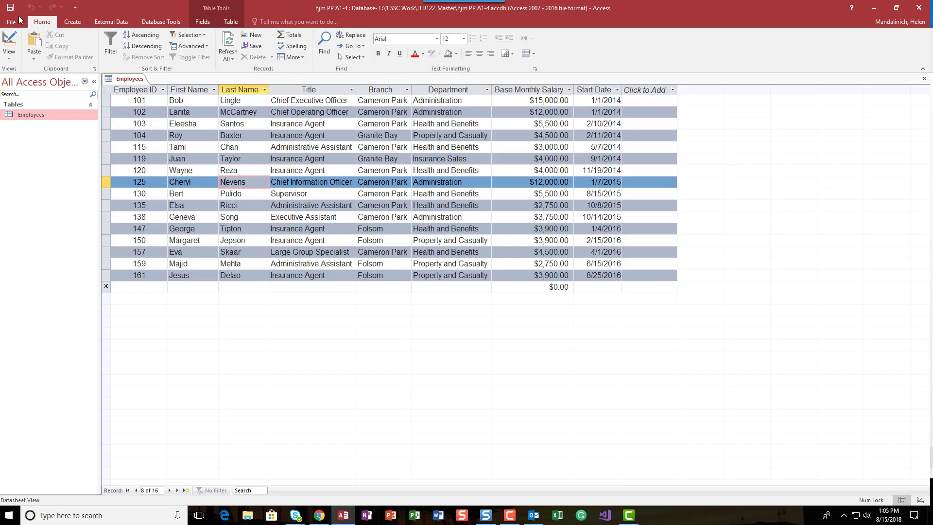
- Set the Employees datasheet's alternate row color to Blue-Gray, Text 2, Lighter 80%
click(535, 55)
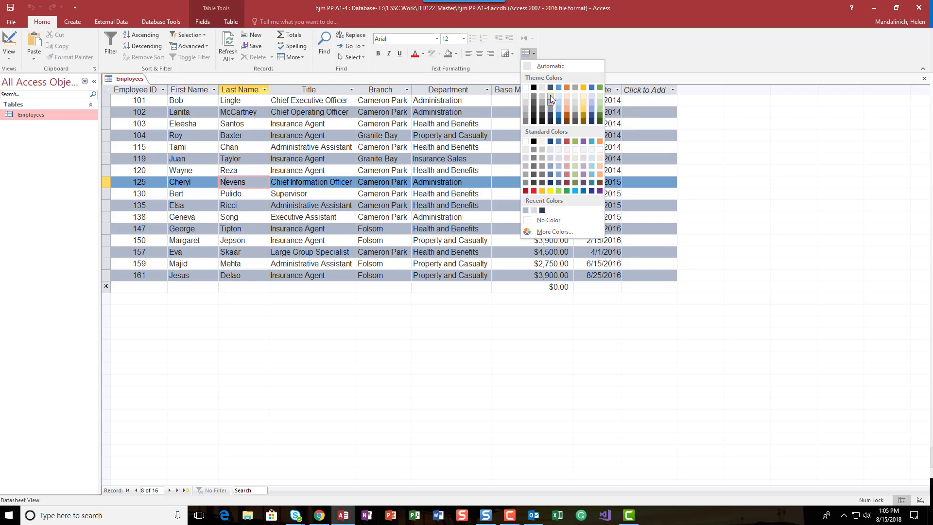
key(Escape)
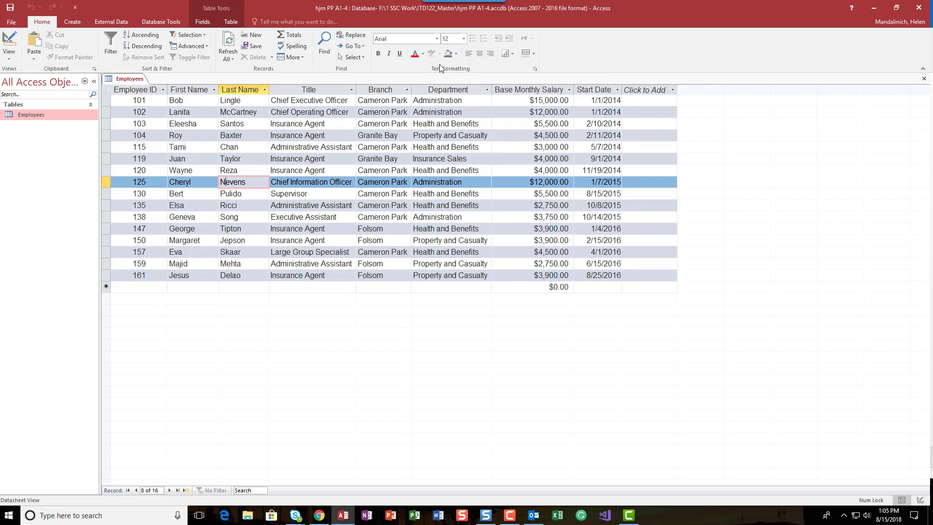
click(533, 52)
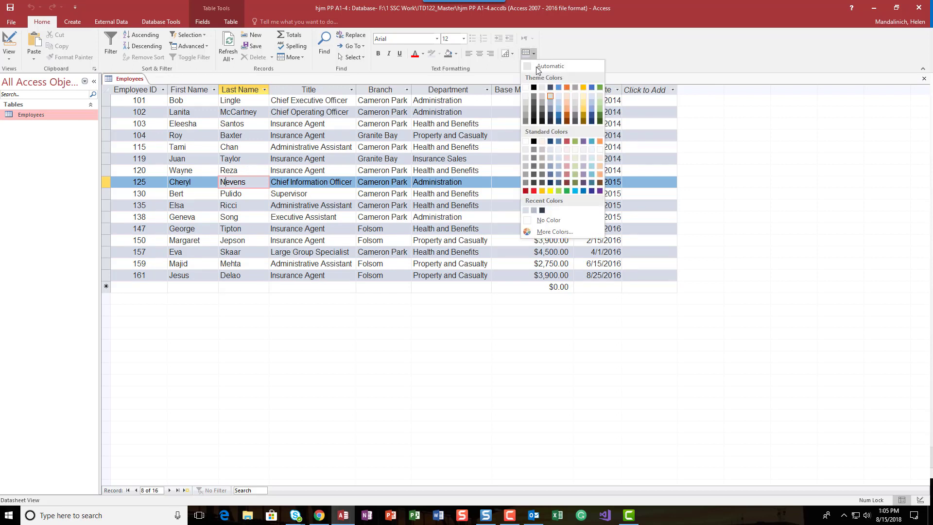
click(549, 94)
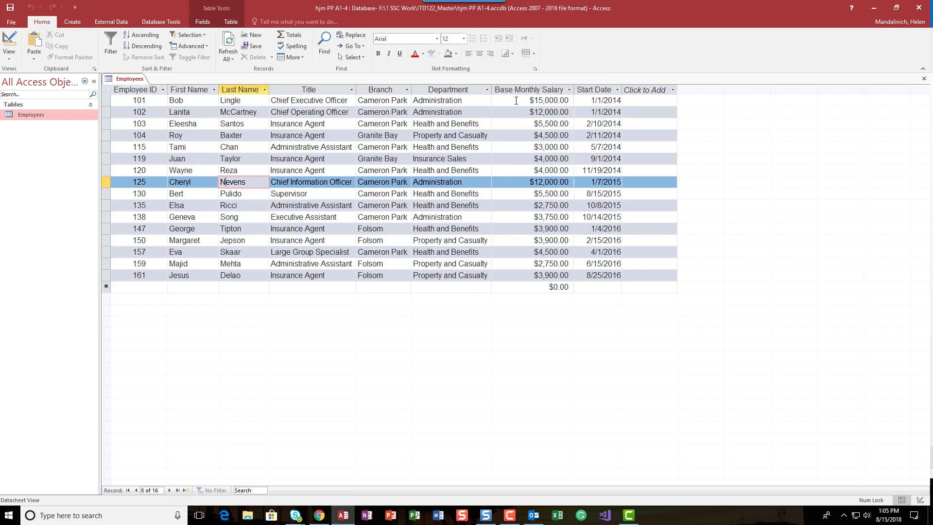
click(513, 55)
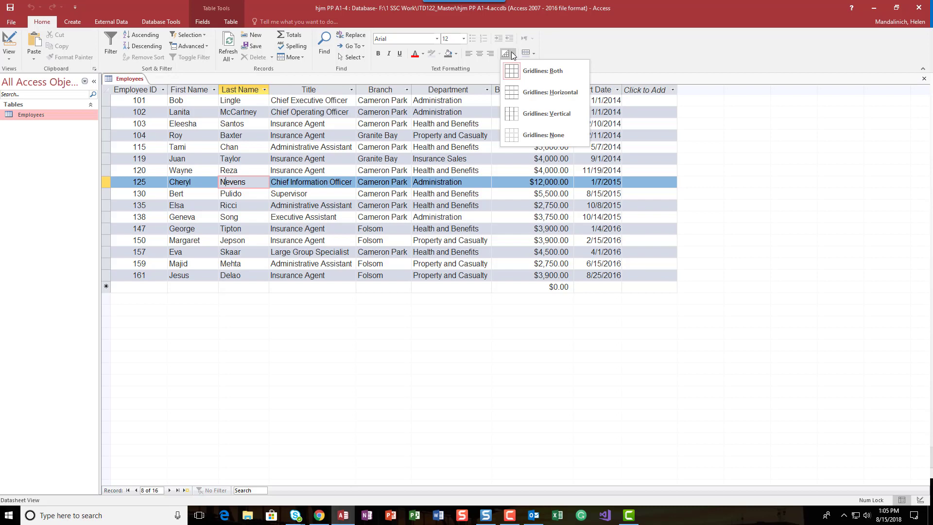
click(511, 52)
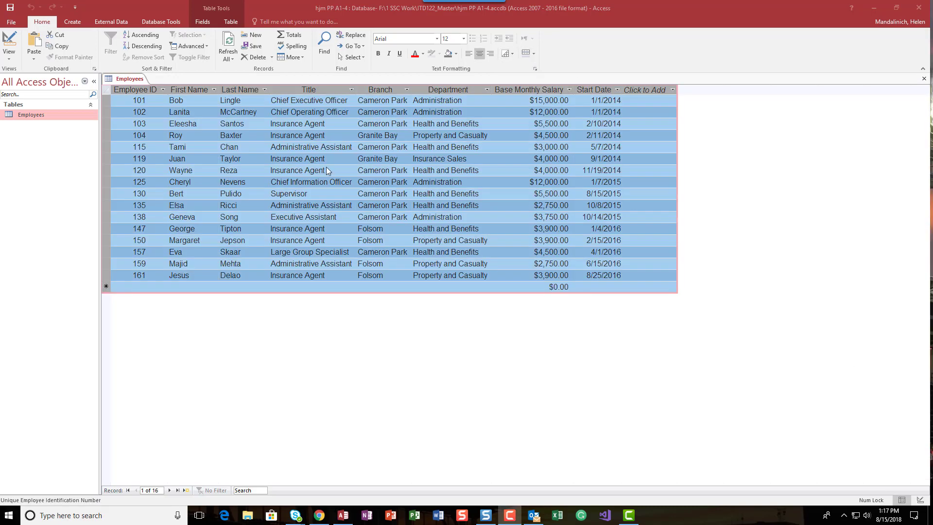
click(340, 153)
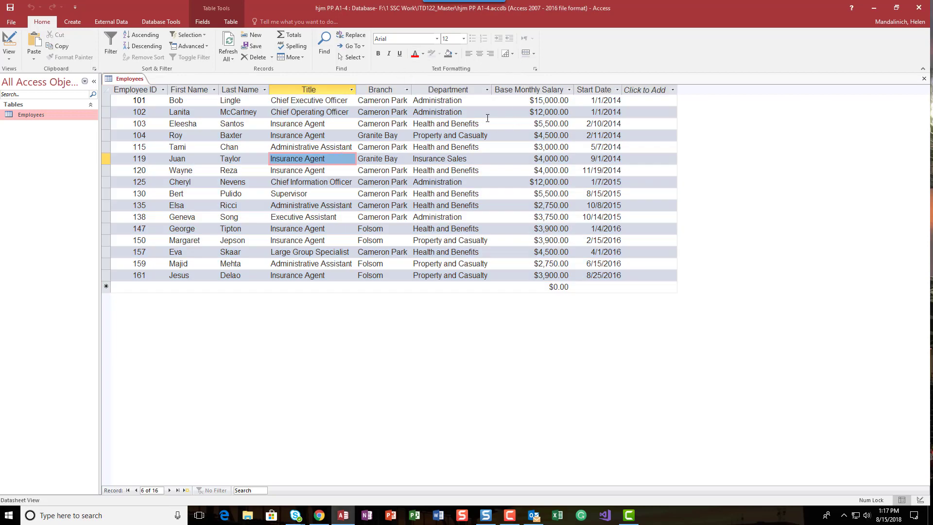
click(534, 53)
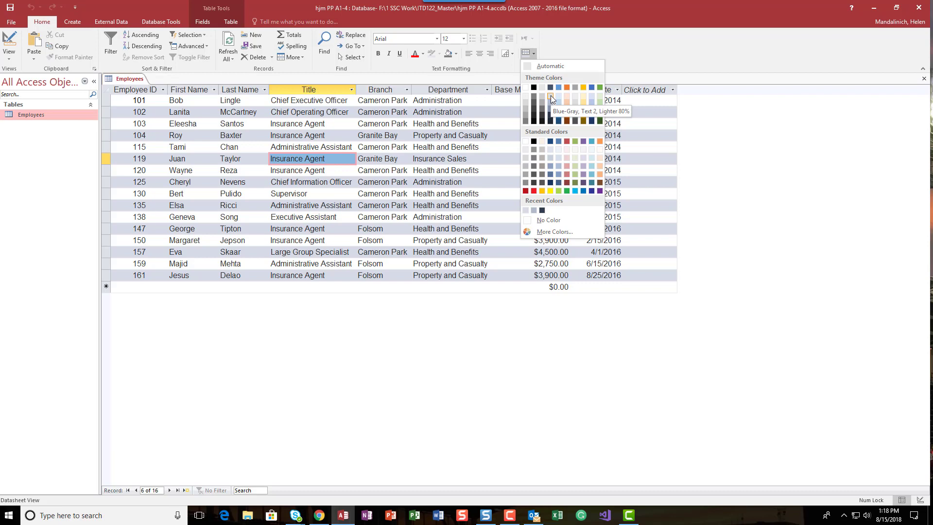
click(576, 47)
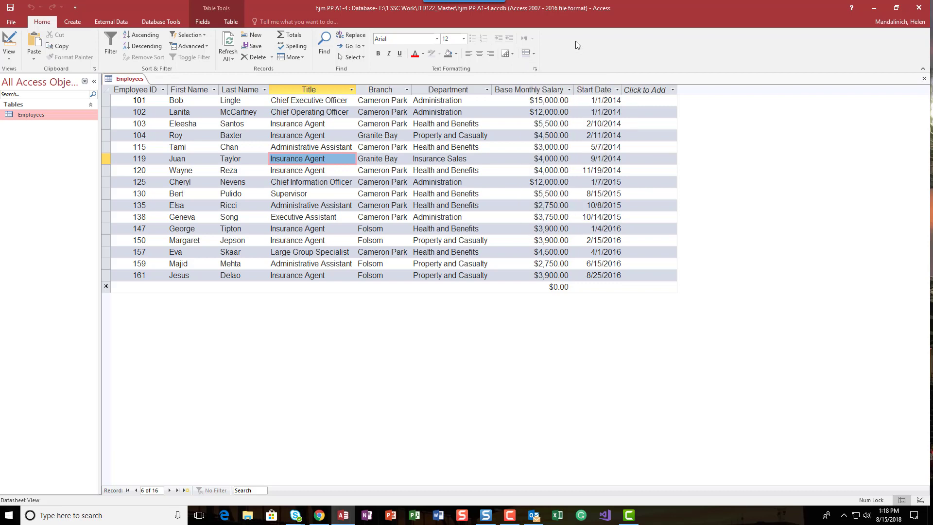
- Format the datasheet with a Blue-Gray, Text 2, Darker 25% gridline color and show only vertical gridlines
click(535, 69)
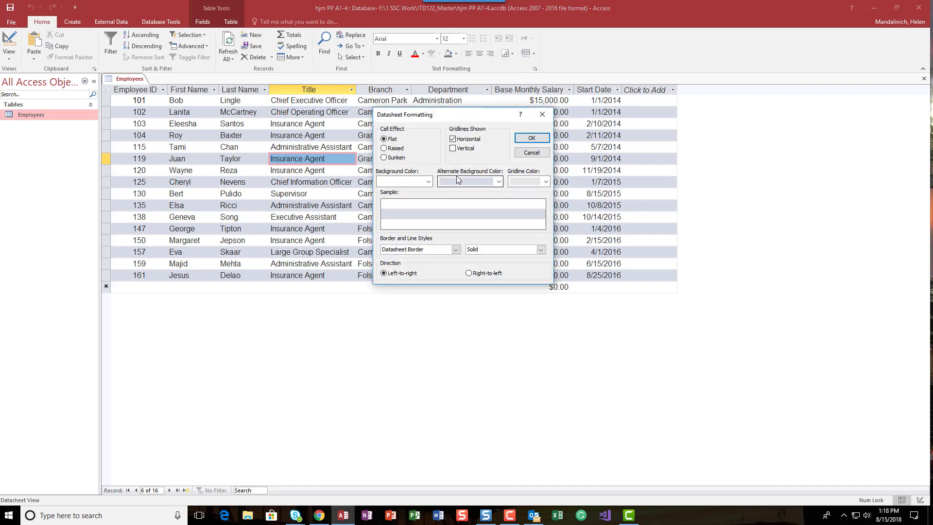
click(500, 183)
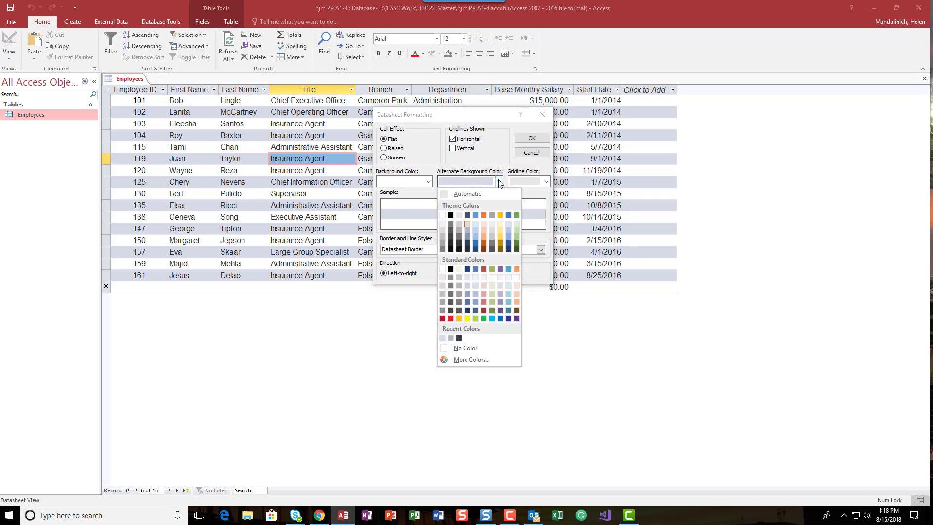
click(500, 183)
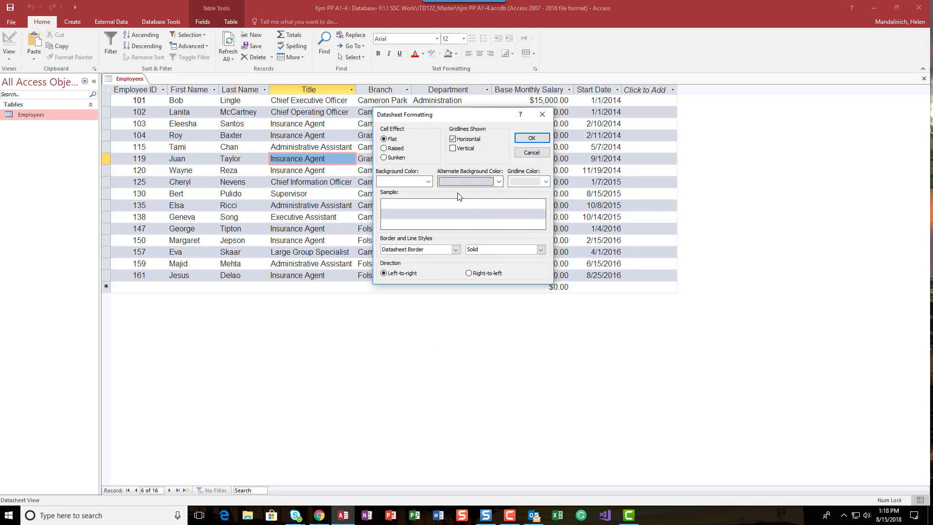
click(547, 181)
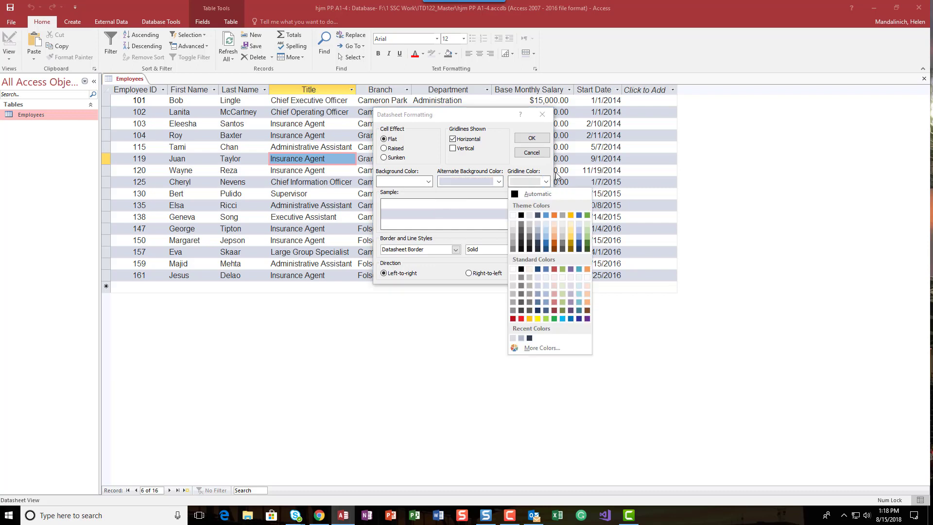
click(538, 245)
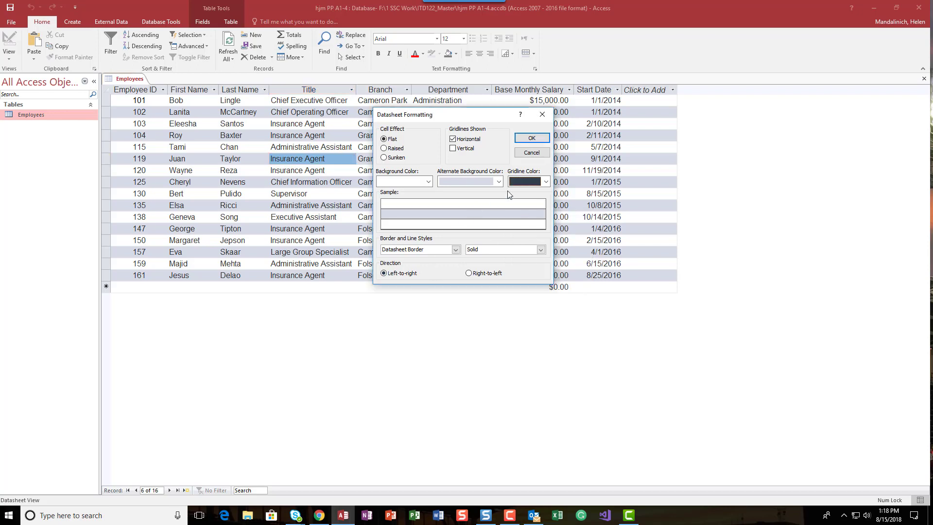
click(454, 139)
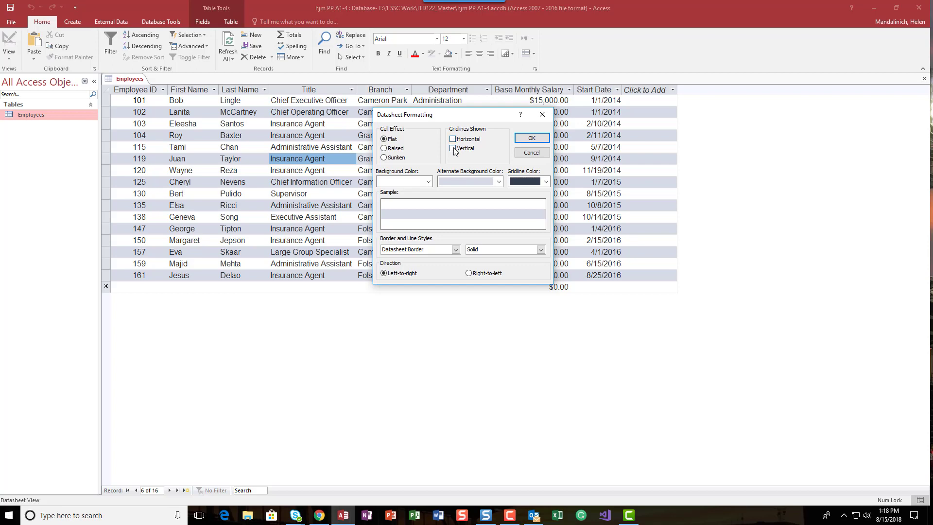
click(454, 149)
click(532, 138)
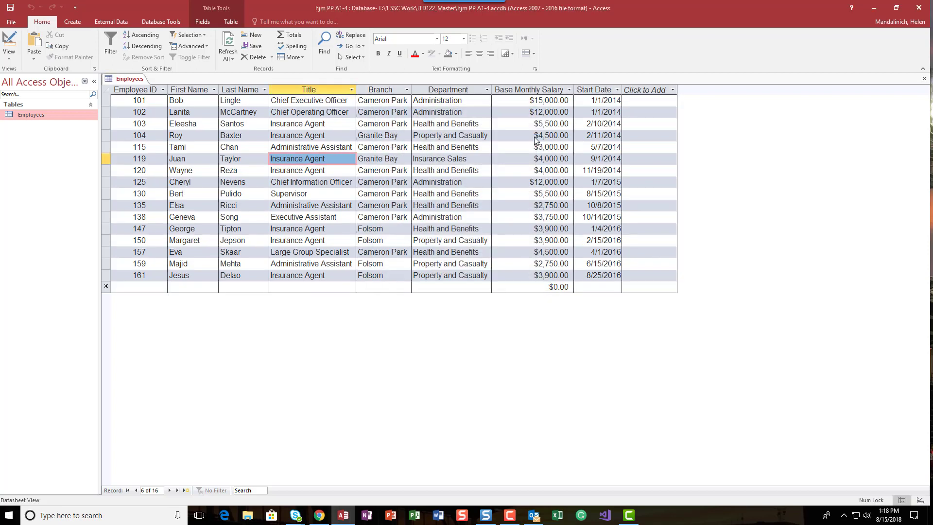
- Check the alternate background and gridline colors in the datasheet formatting settings
click(535, 69)
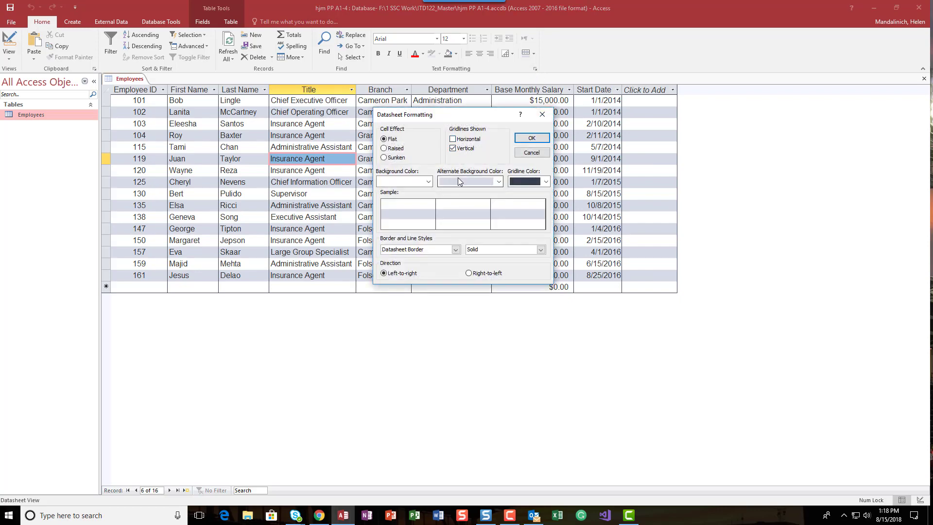
click(497, 182)
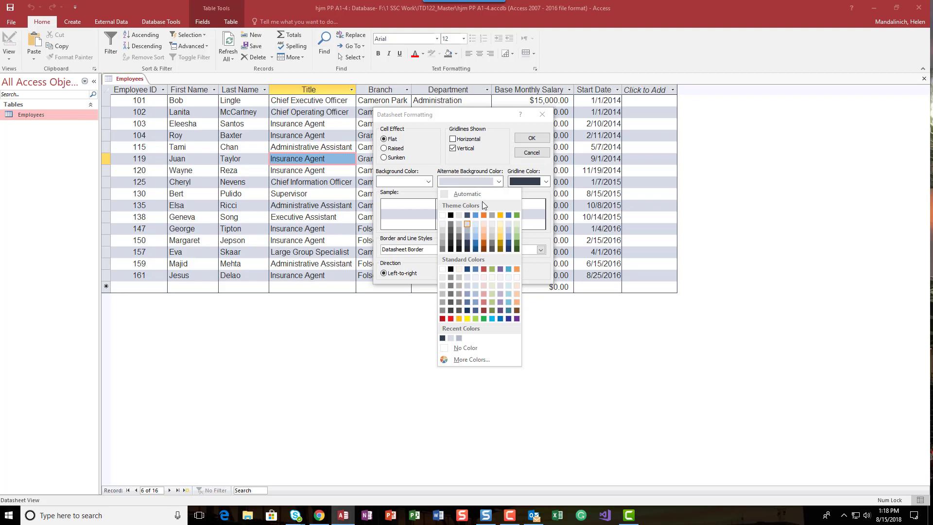
click(533, 182)
click(533, 183)
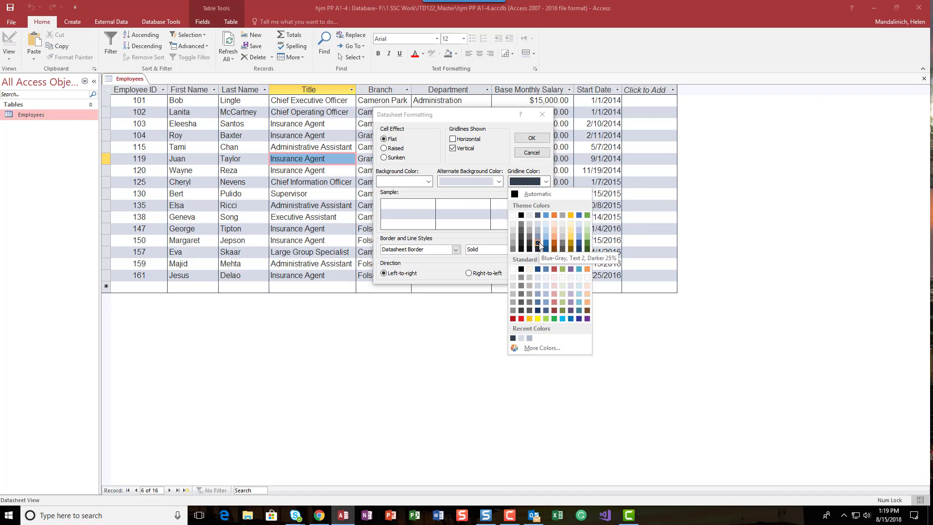
click(524, 139)
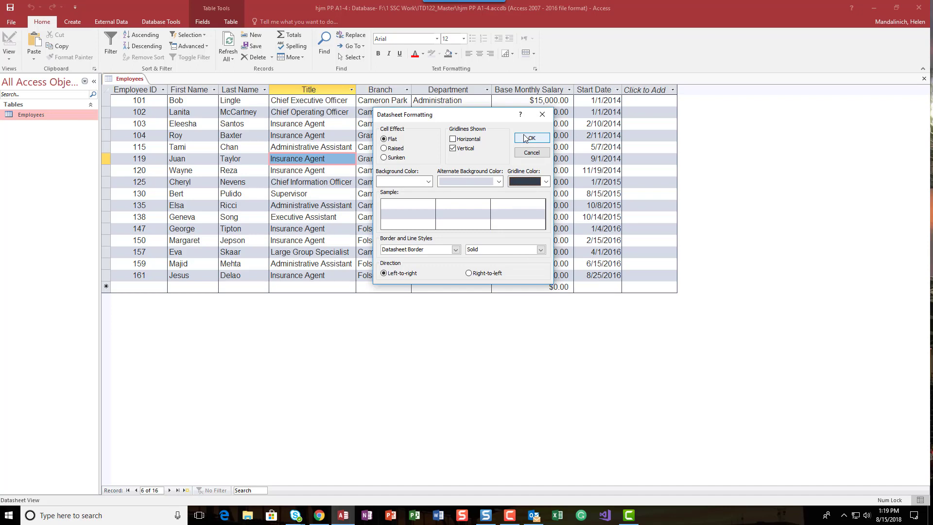
click(525, 139)
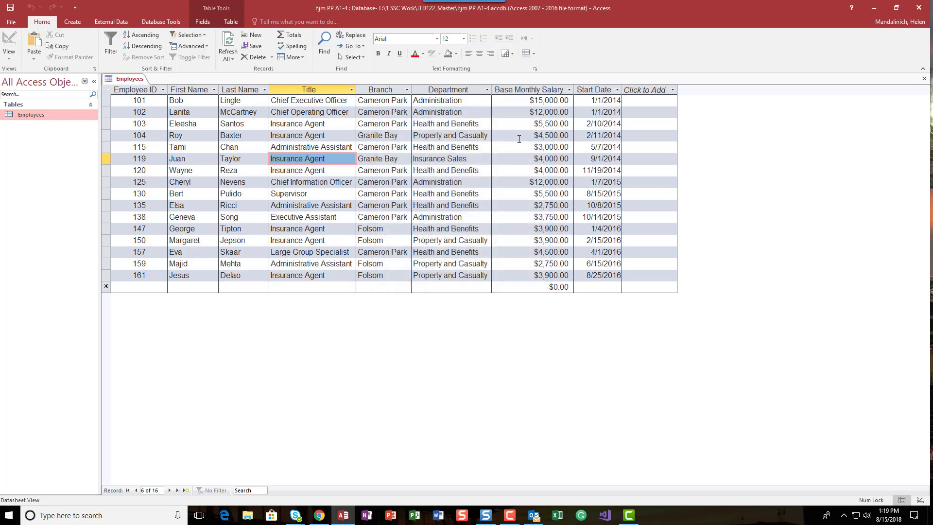
- Save the Employees table's layout changes
click(12, 8)
key(Tab)
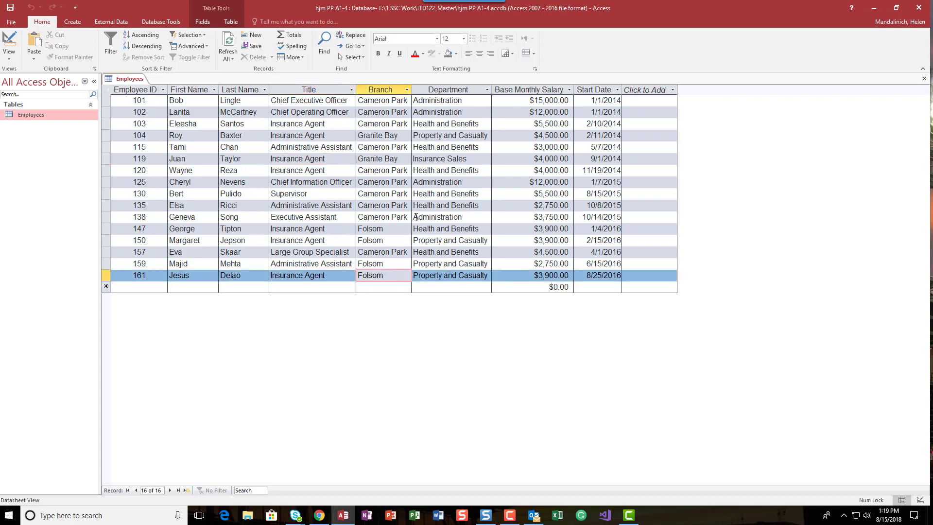